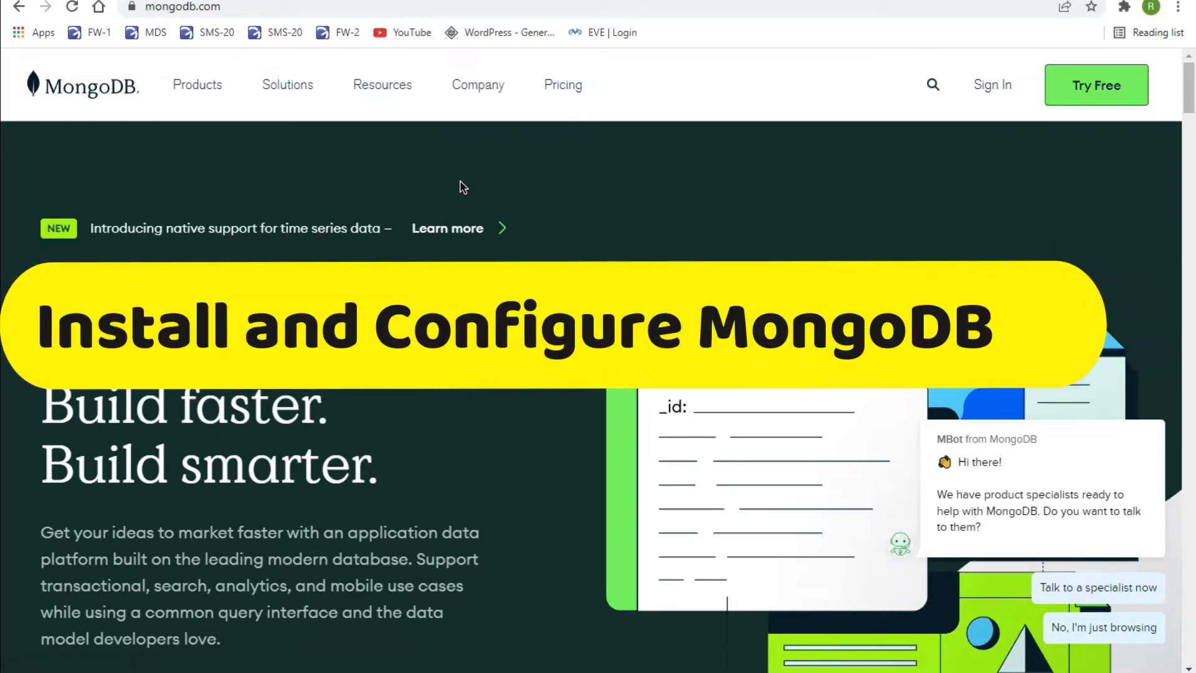
Step: Search Google for "download mongodb" in a new browser tab and open the MongoDB Community Download result
key(ctrl+t)
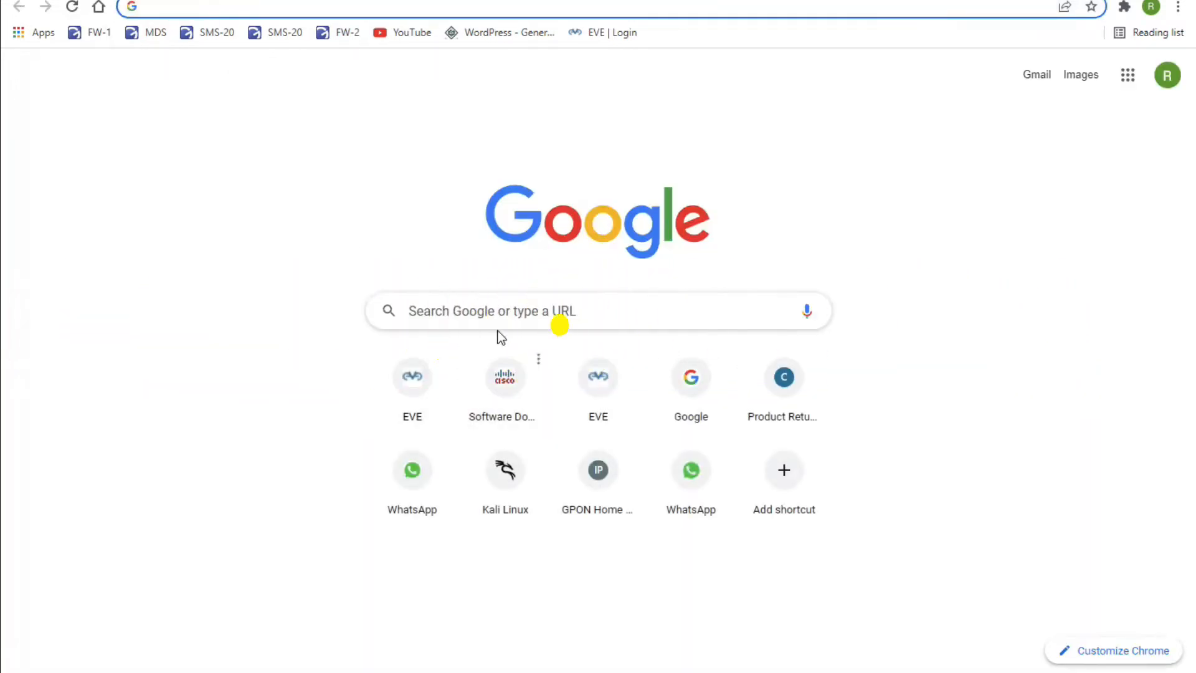
click(502, 316)
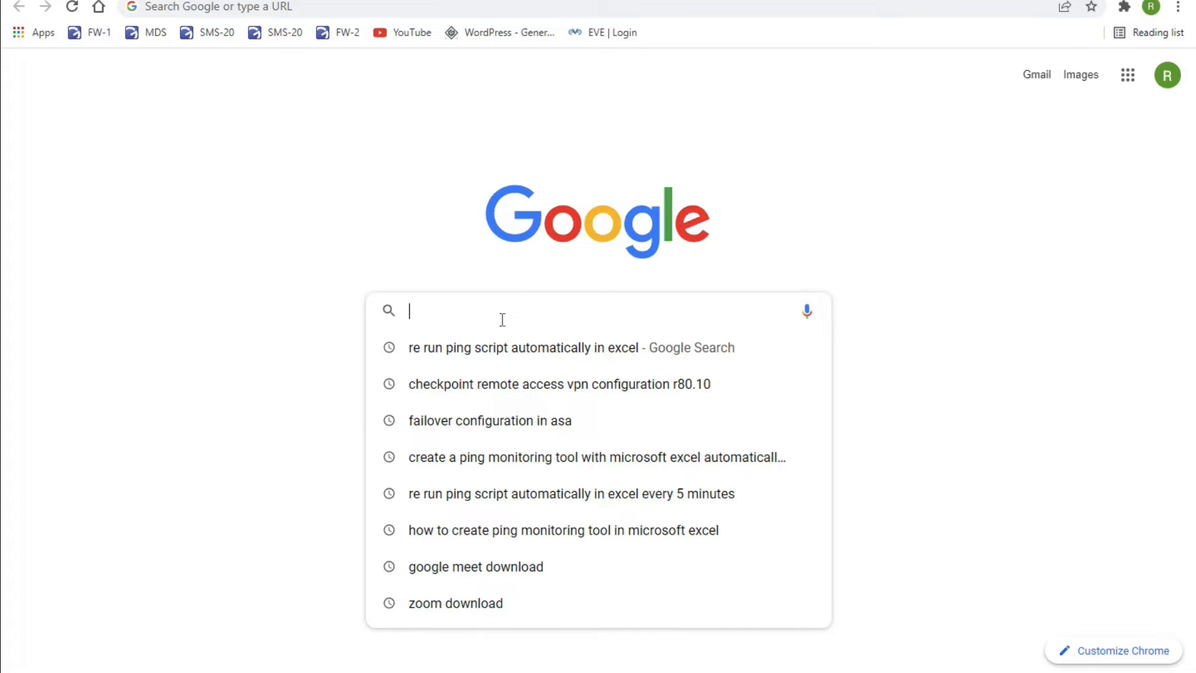
text(download mon)
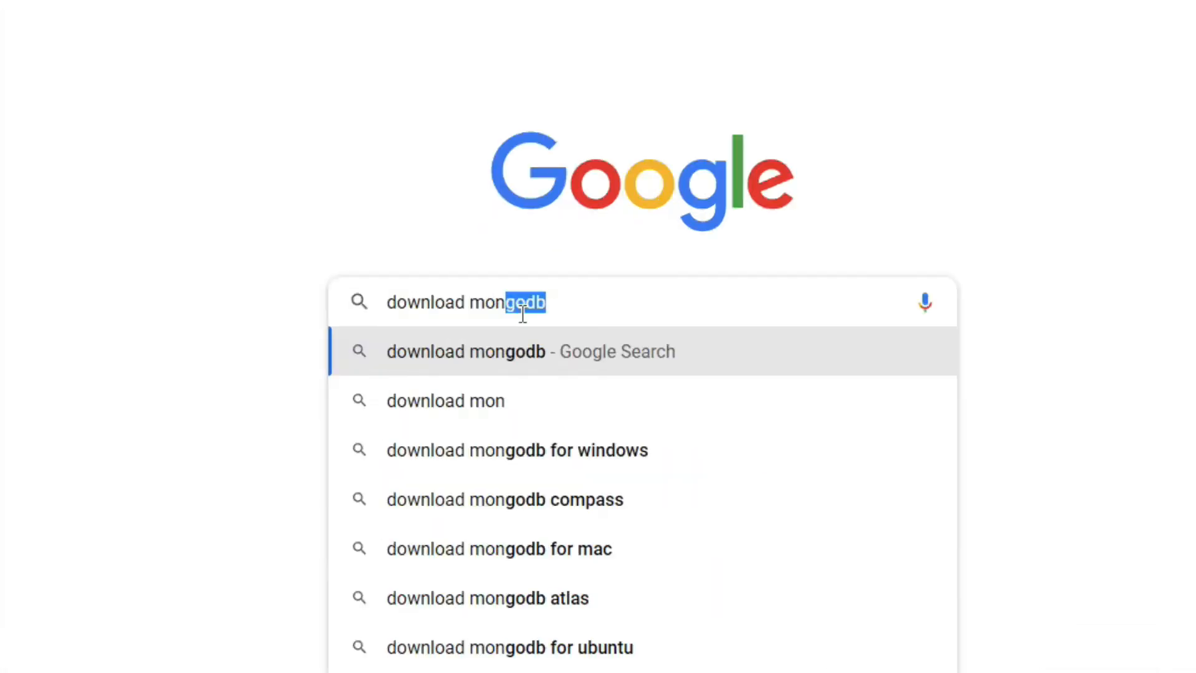
click(515, 354)
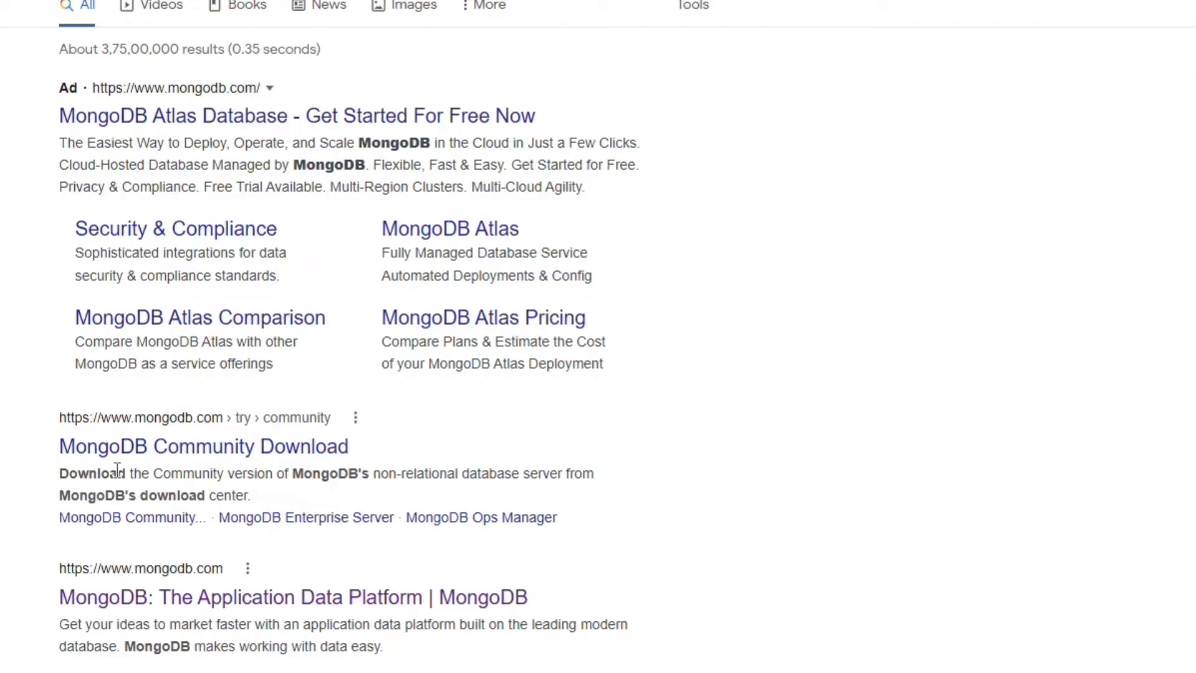
click(213, 450)
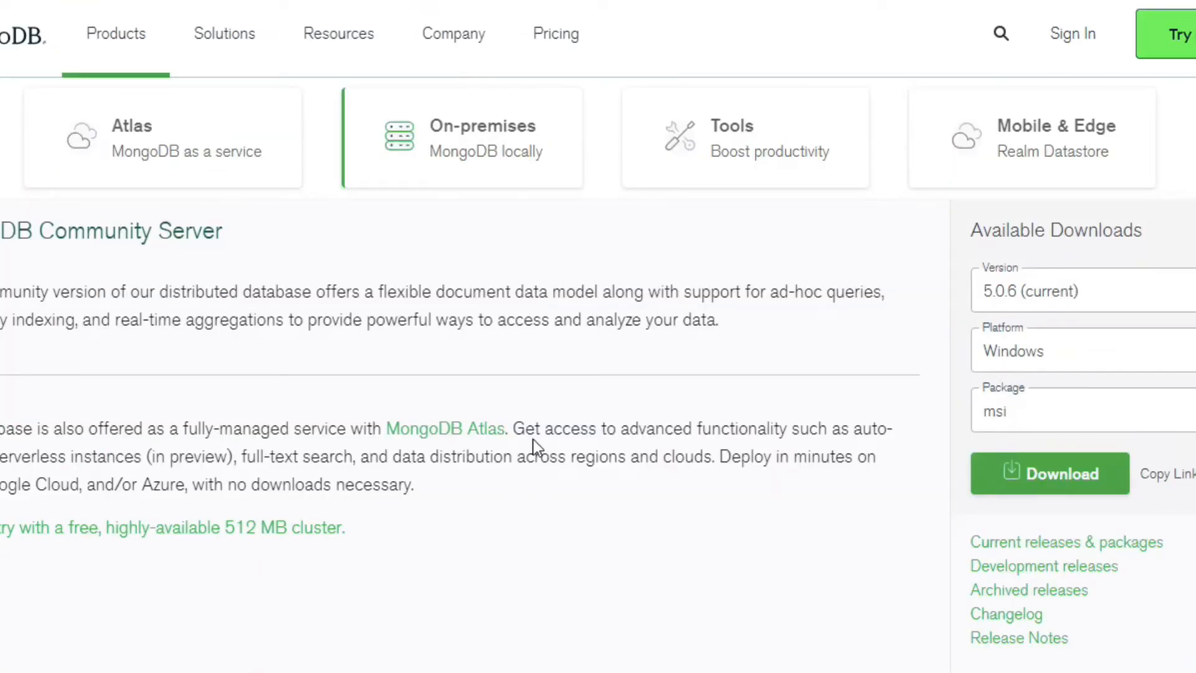
Step: Choose the On-premises deployment type for running MongoDB locally and bring the Community Server download options into view
scroll(534, 449, up, 3)
scroll(534, 449, up, 2)
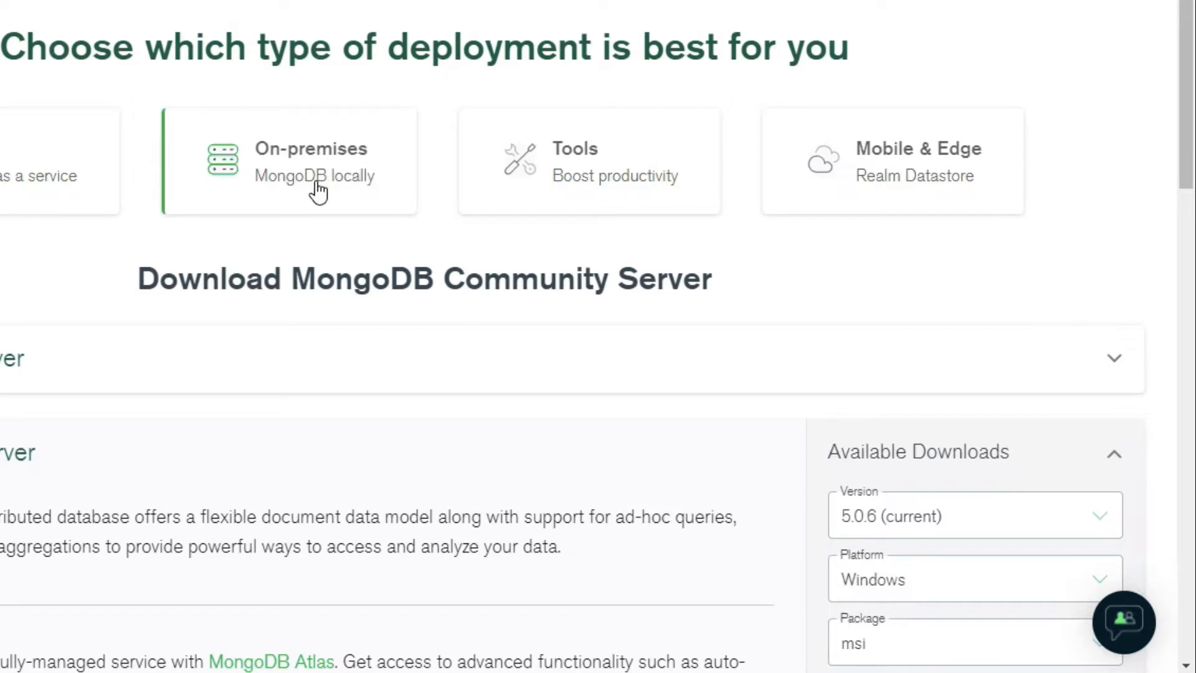
click(316, 184)
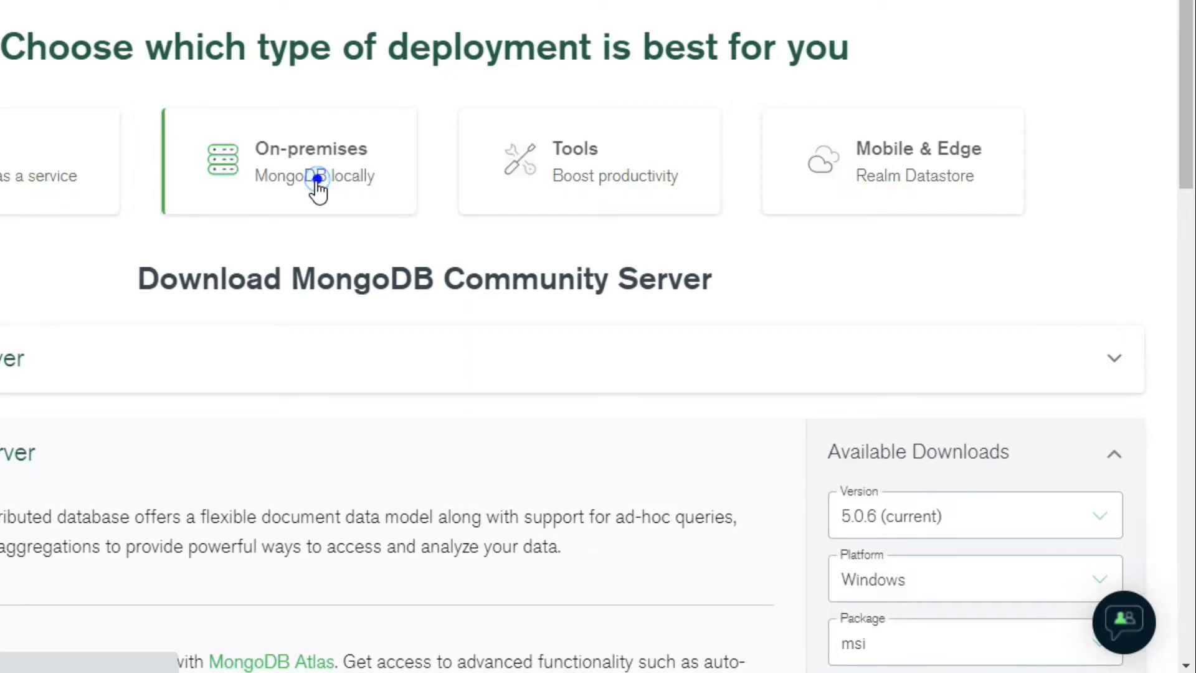
scroll(230, 254, down, 3)
scroll(678, 435, down, 2)
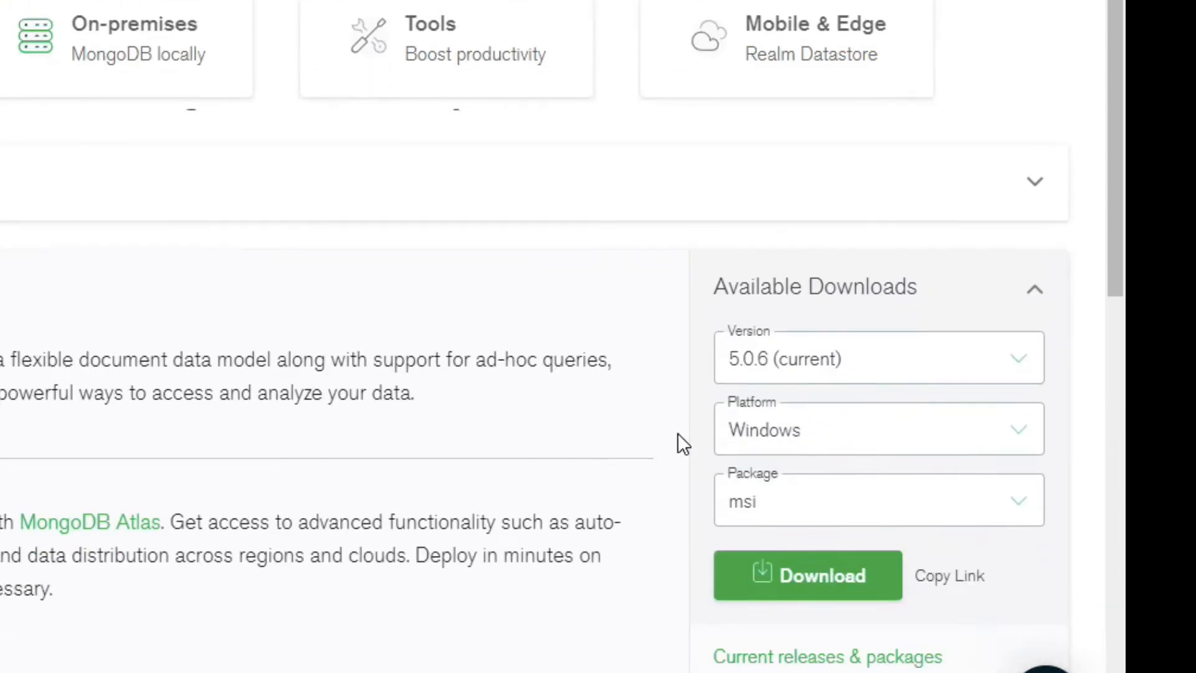
Step: Download MongoDB Community Server version 5.0.6 (current) for Windows as an msi package
click(782, 408)
click(775, 458)
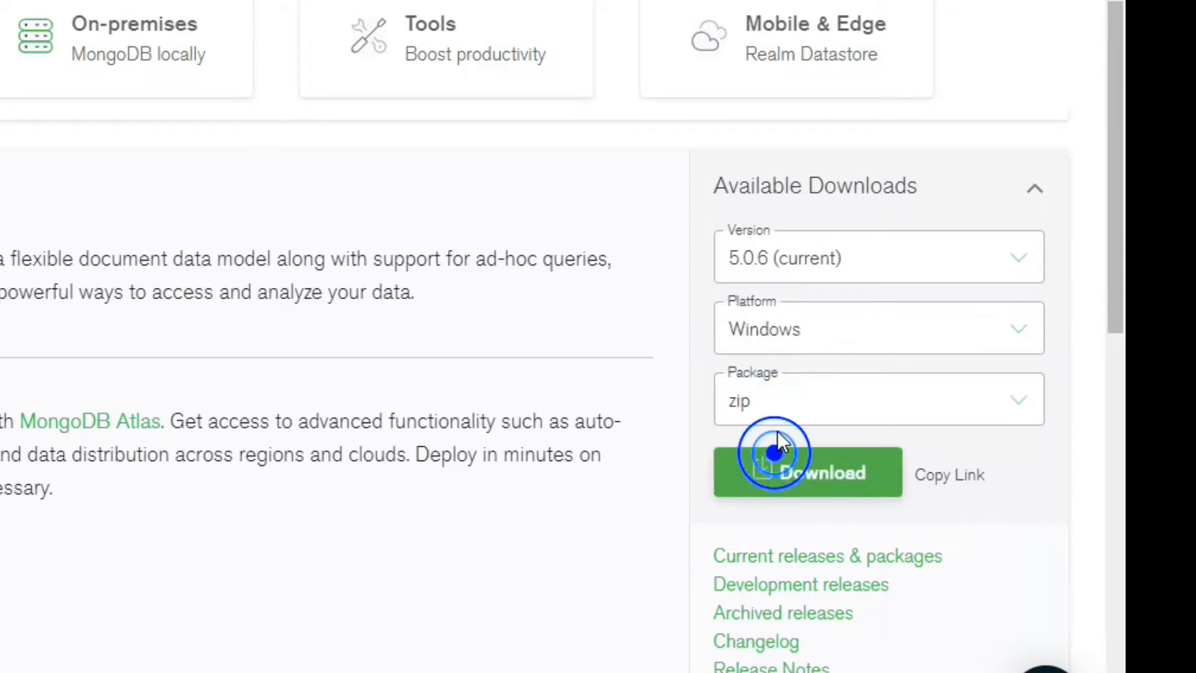
click(778, 407)
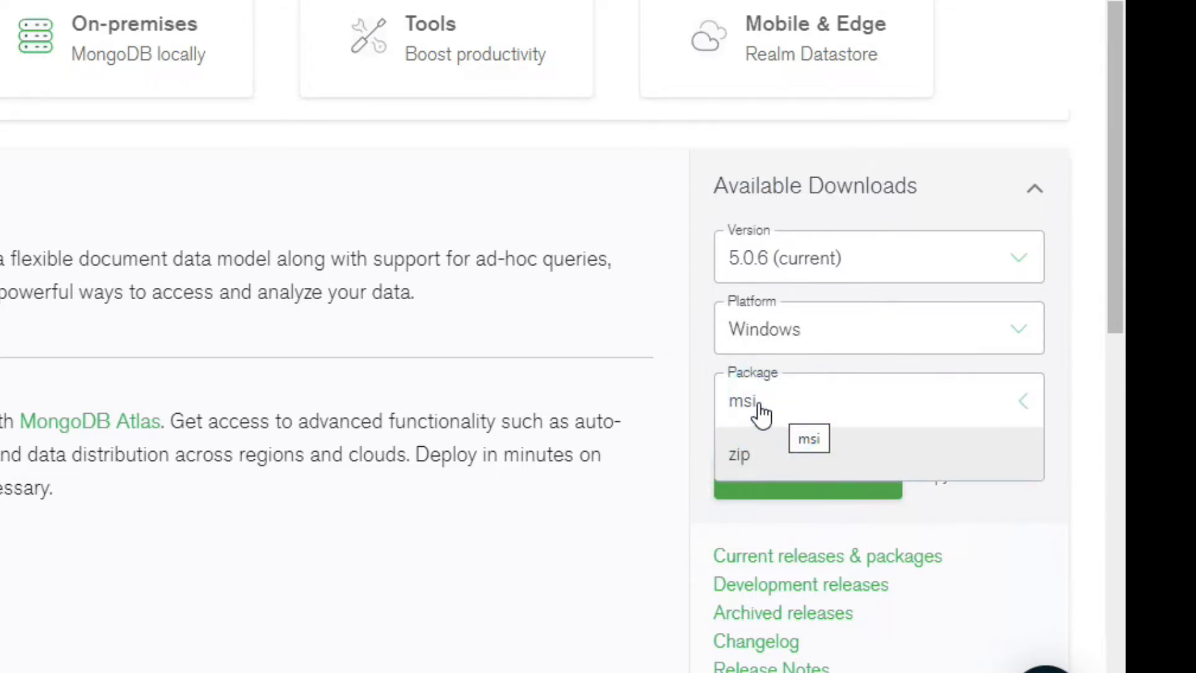
click(756, 406)
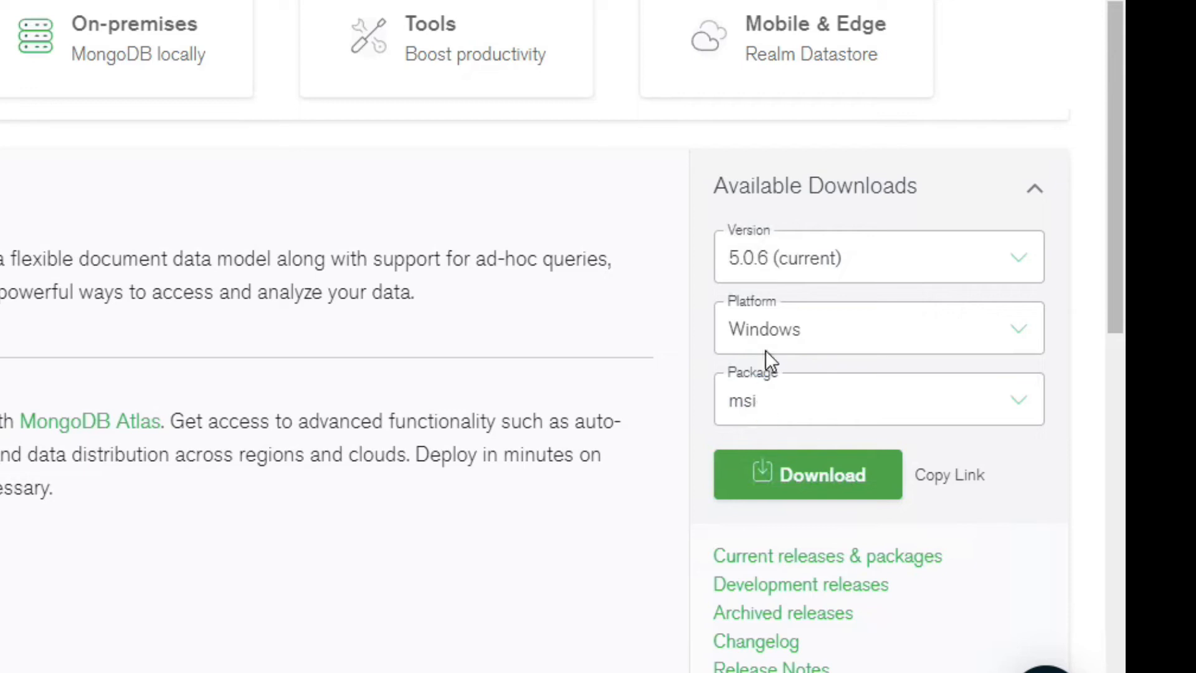
click(792, 281)
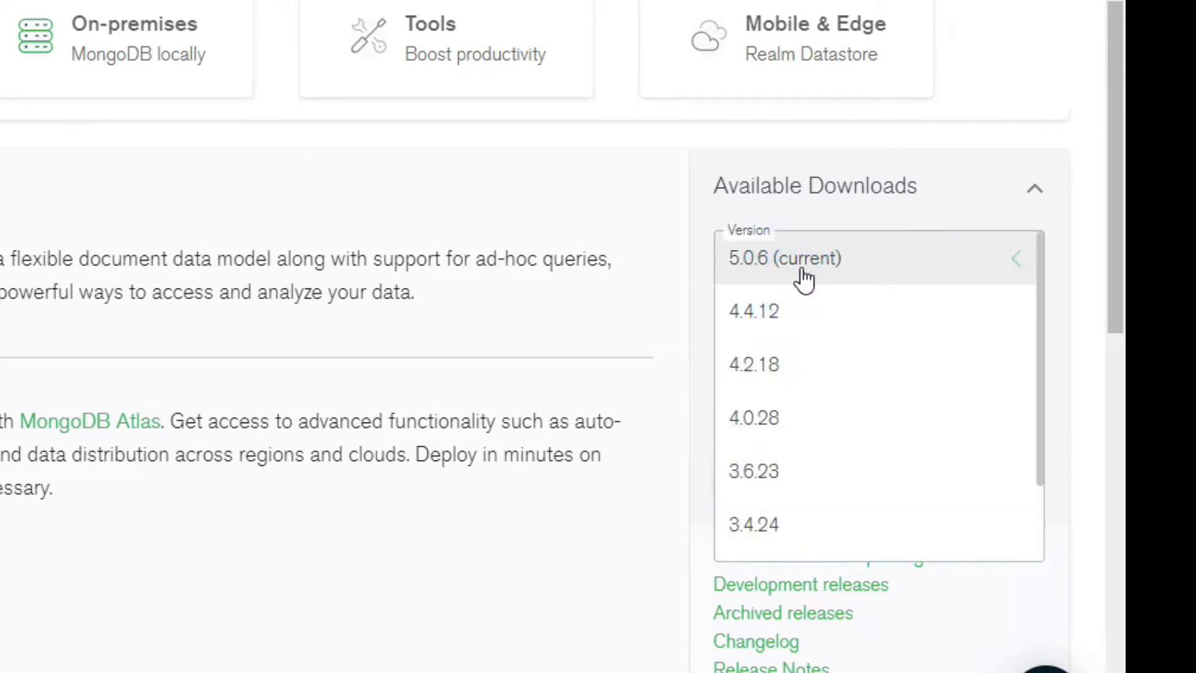
click(801, 278)
scroll(641, 506, down, 1)
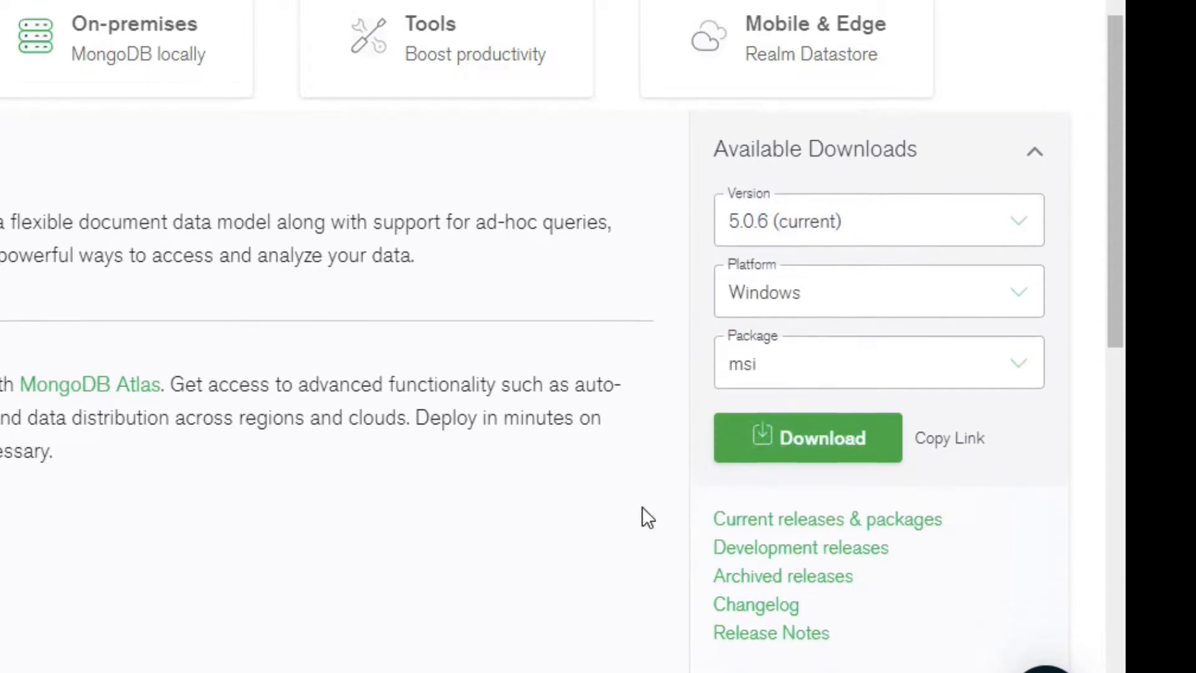
click(798, 442)
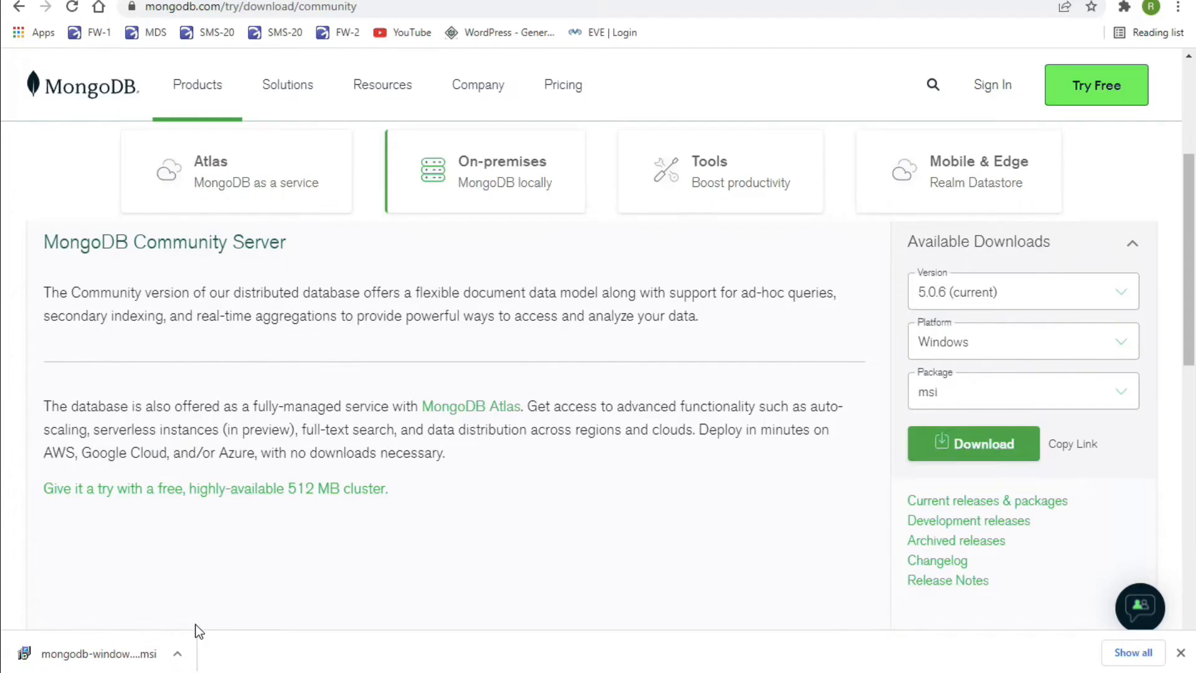
Step: Show the downloaded msi file in its folder and launch the mongodb-windows-x86_64-5.0.6-signed installer
click(177, 654)
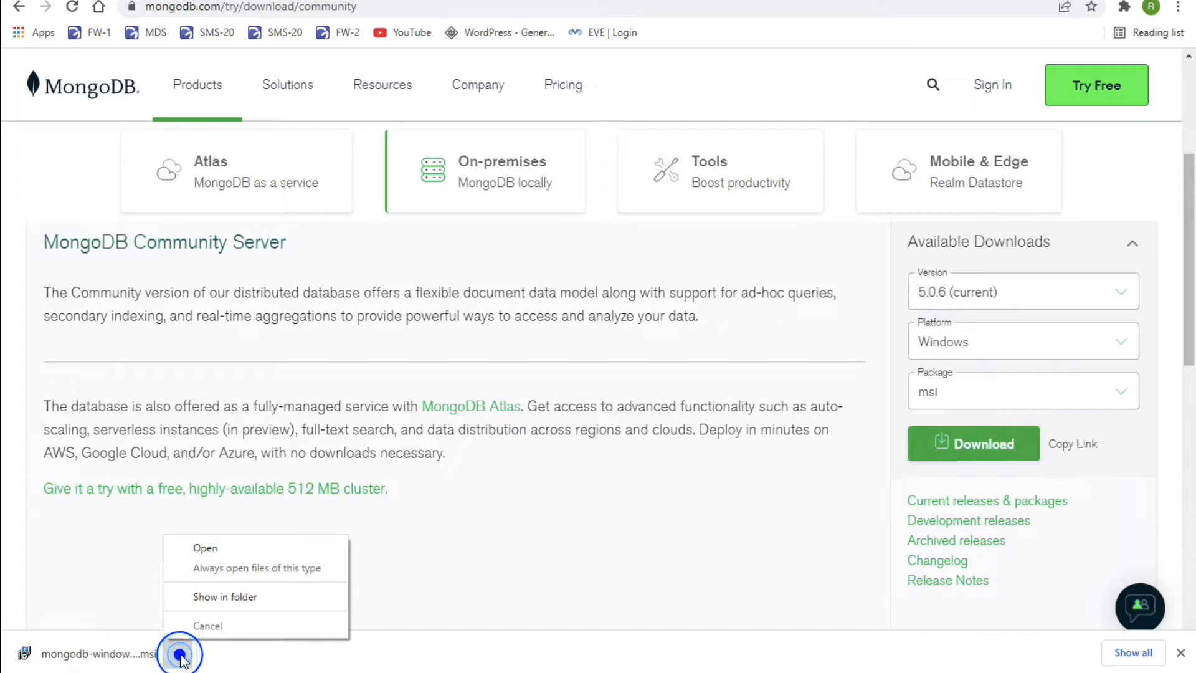
click(221, 596)
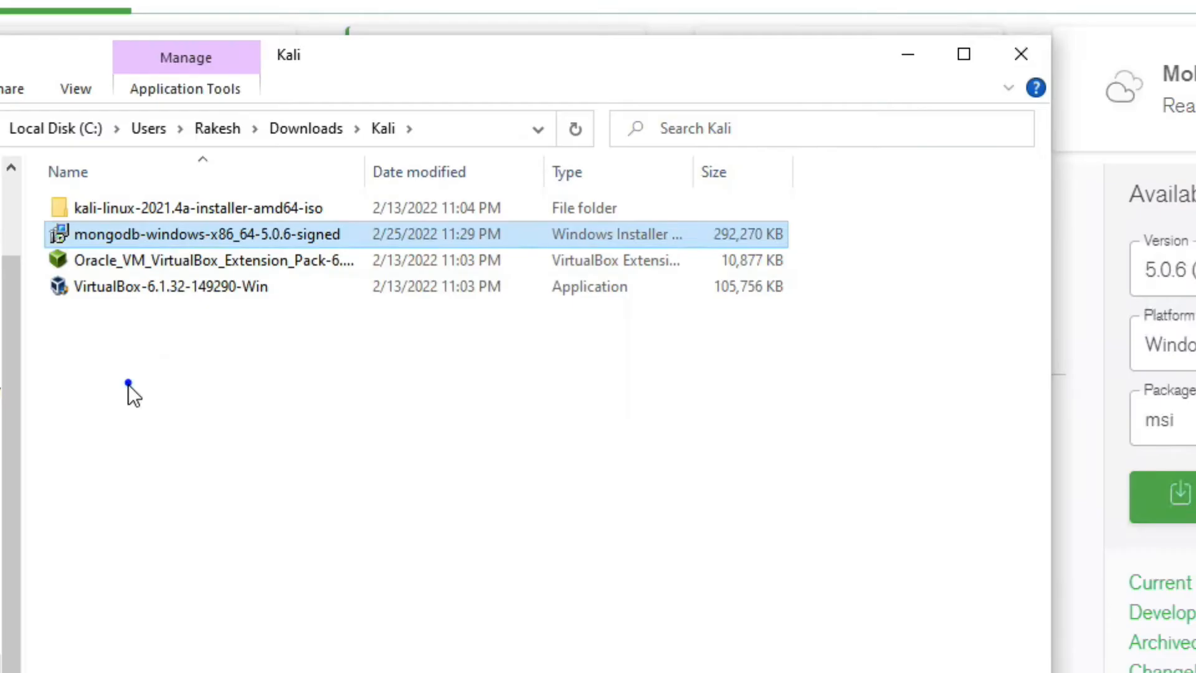
click(238, 368)
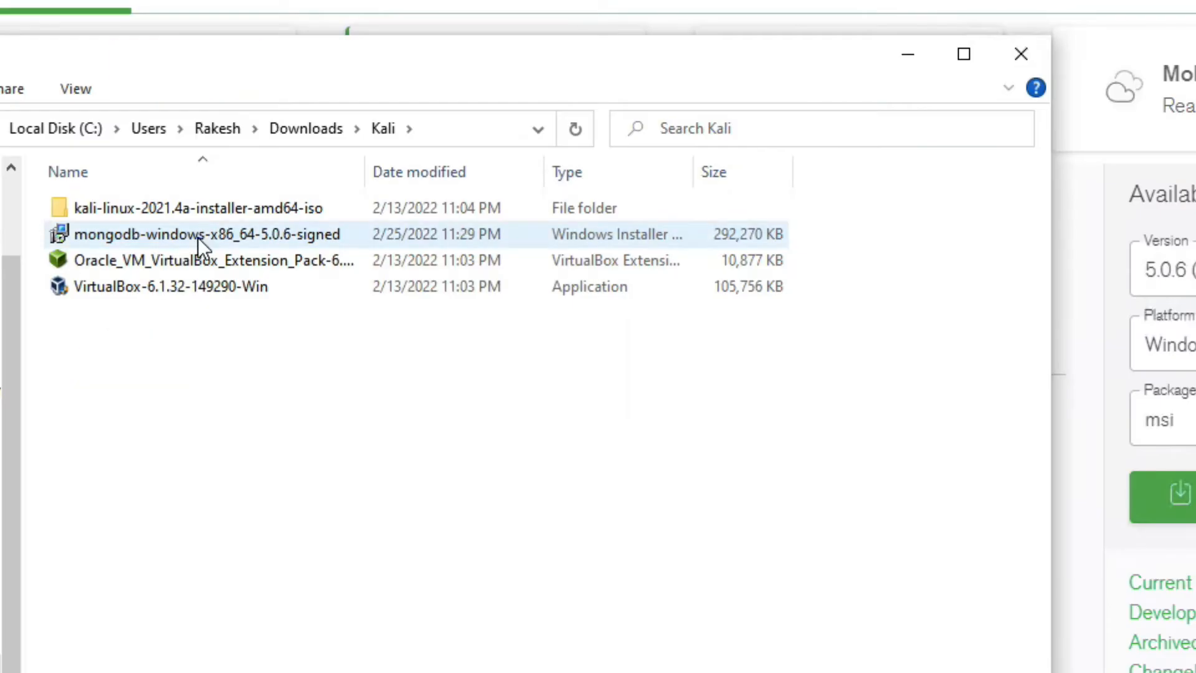
click(286, 270)
double_click(197, 237)
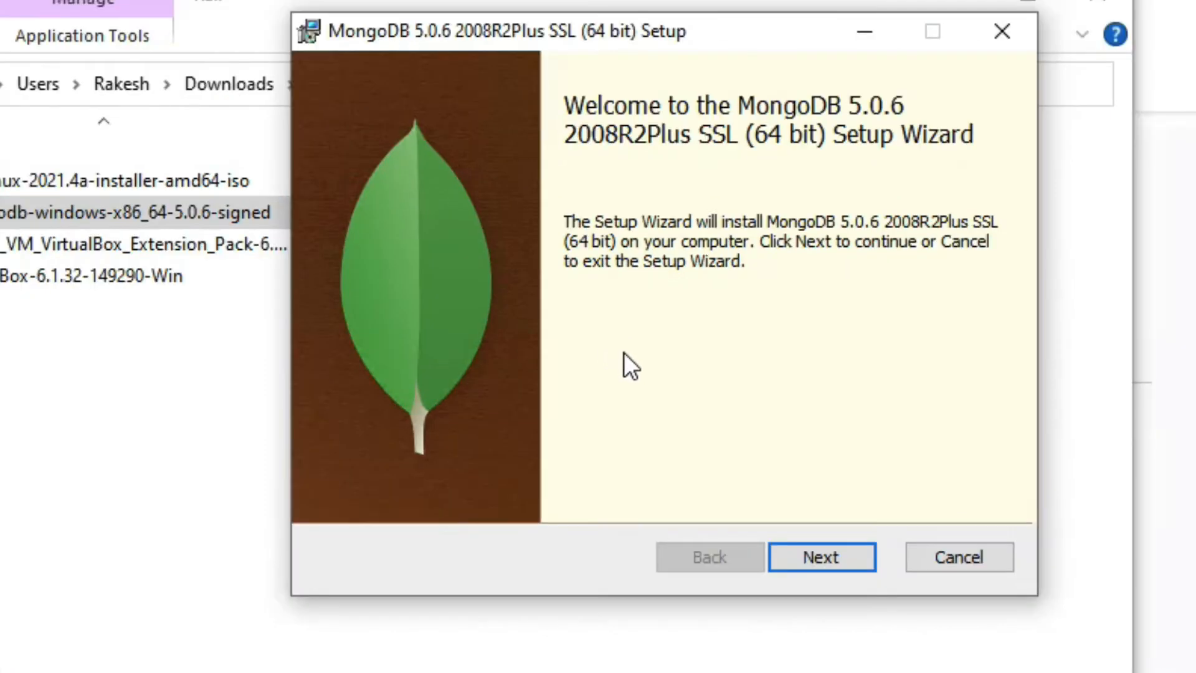
Step: Accept the license agreement in the MongoDB setup wizard and choose the Complete setup type
click(832, 563)
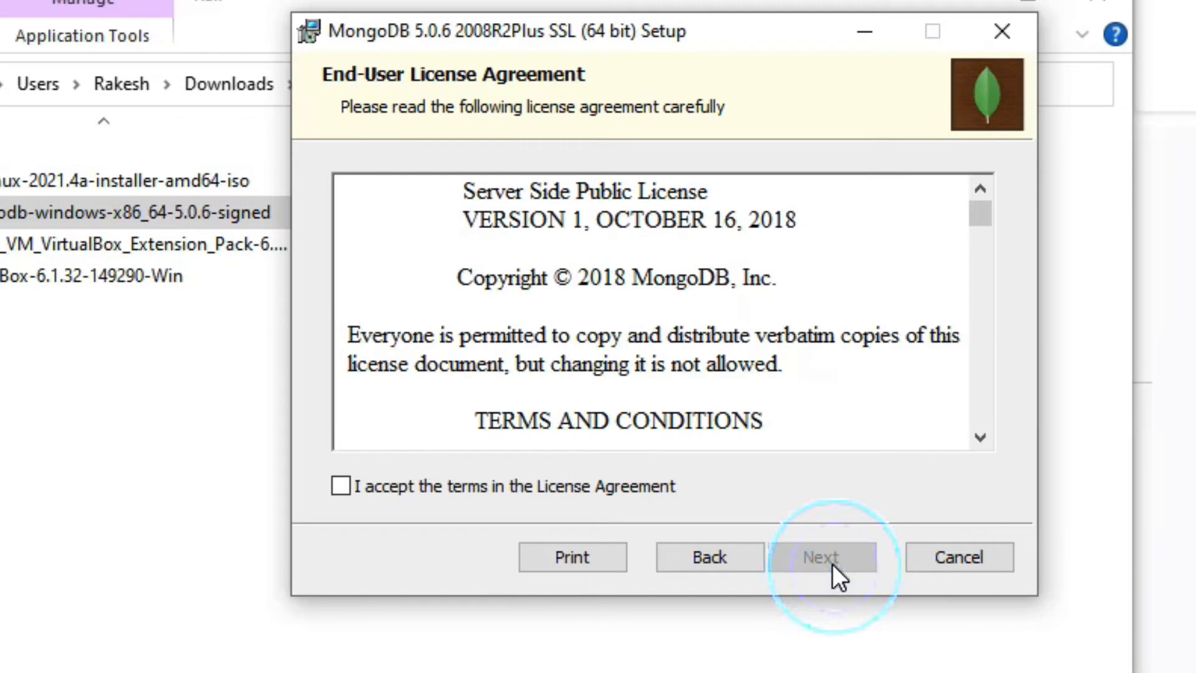
click(346, 492)
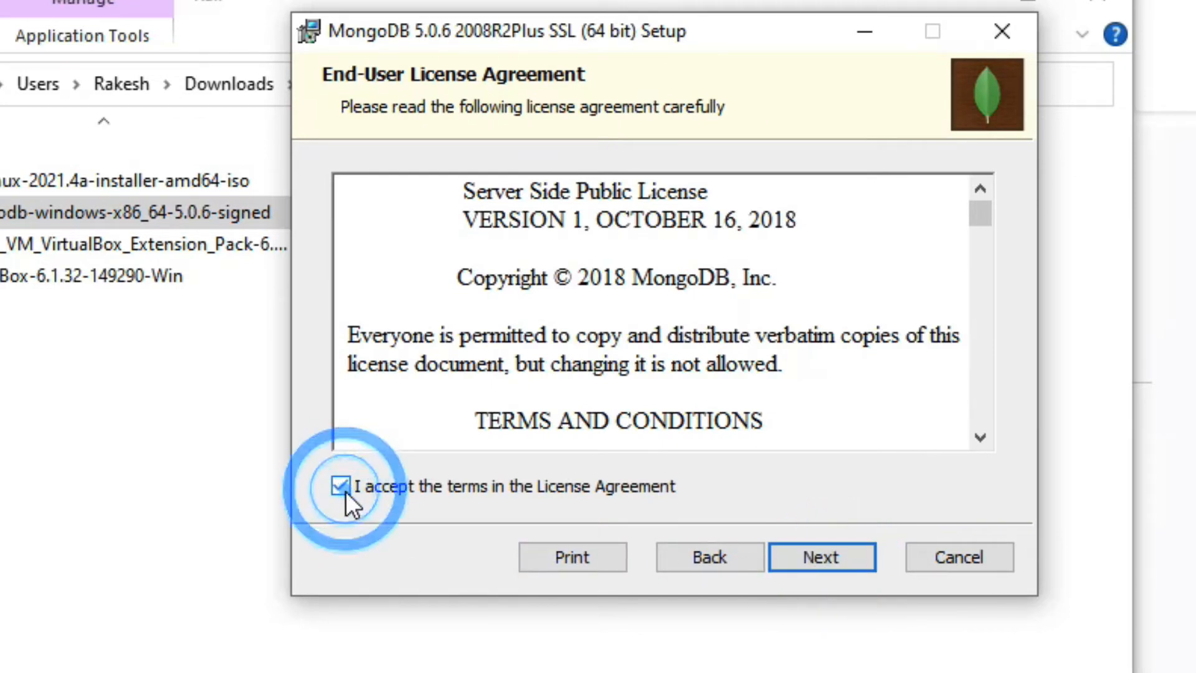
click(828, 558)
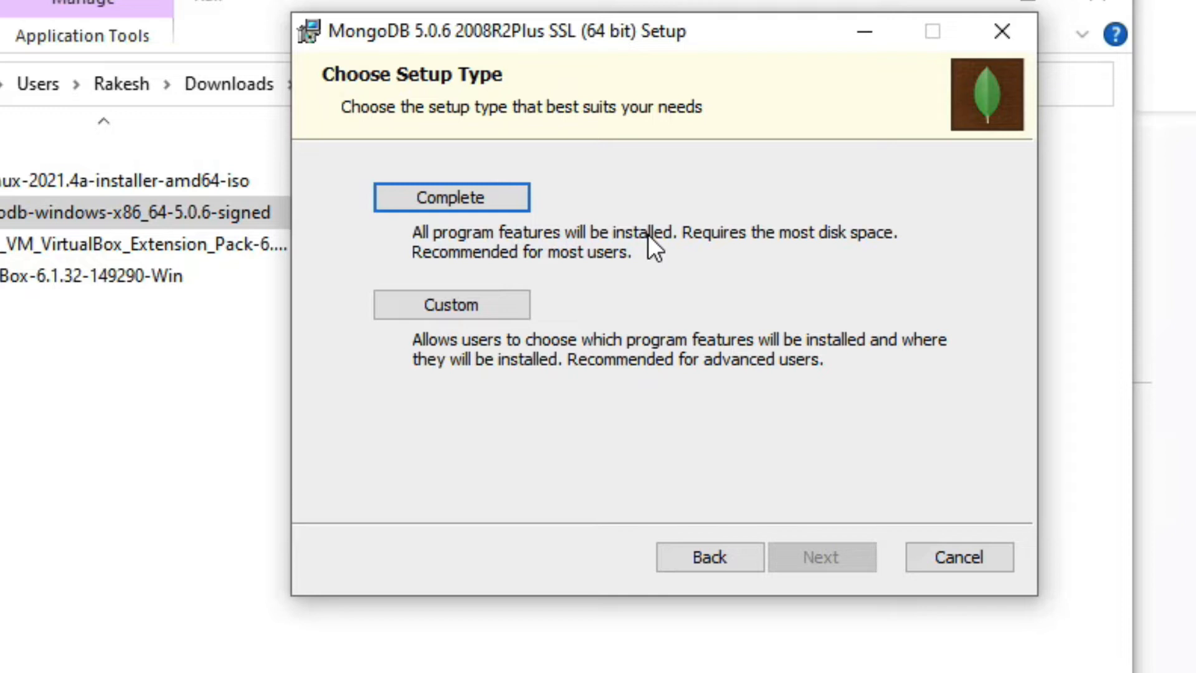
click(488, 201)
Step: Configure MongoD to be installed as a service that runs as the Network Service user
click(318, 168)
click(318, 168)
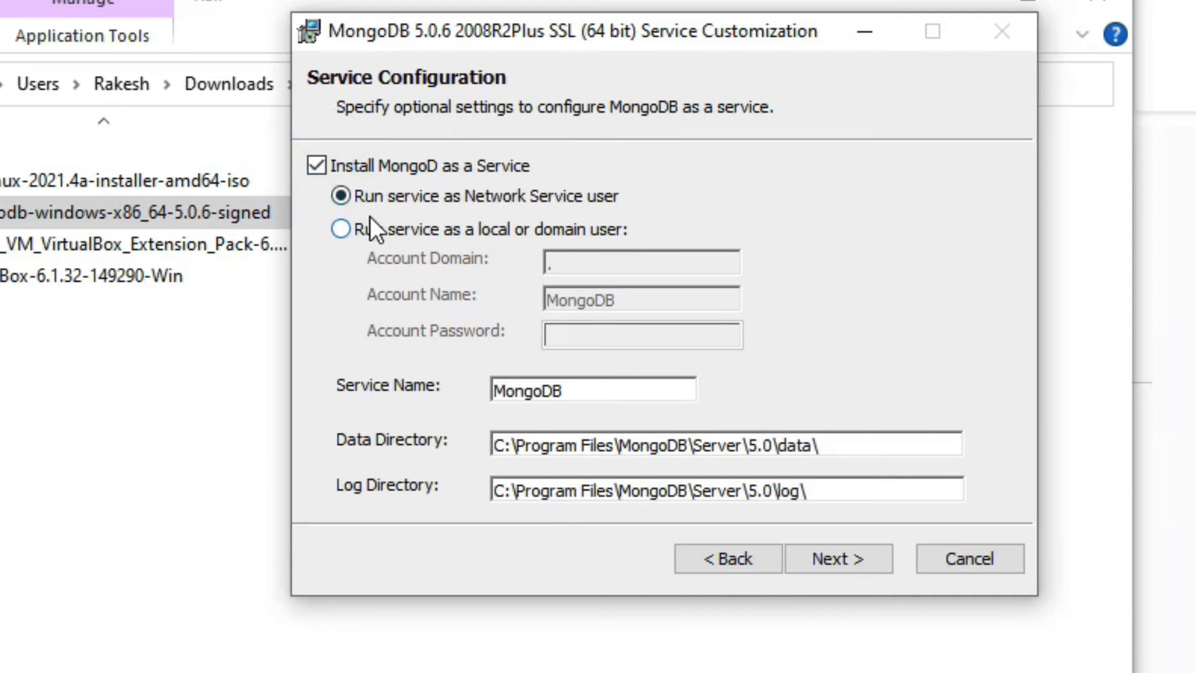
click(491, 200)
Step: Copy the installer's data directory path, C:\Program Files\MongoDB\Server\5.0\data\, into an empty Notepad document and widen its window to show the full path
drag(832, 445, 506, 427)
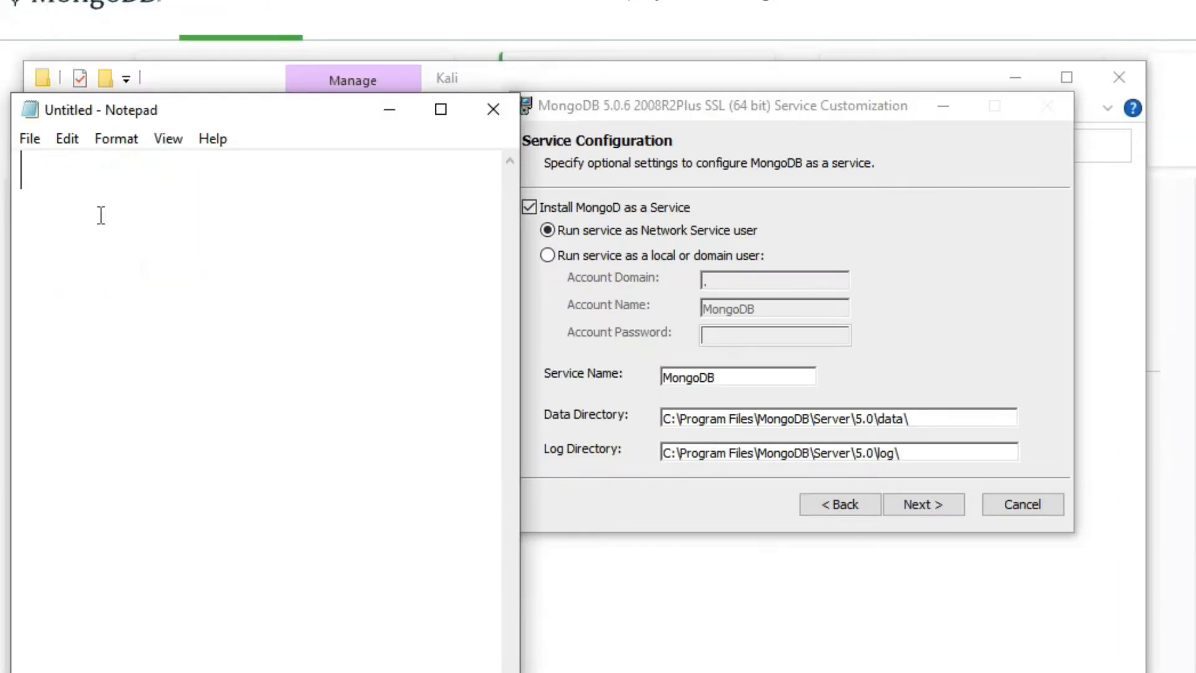
text(C:\Program Files\MongoDB\Server\5.0\data\)
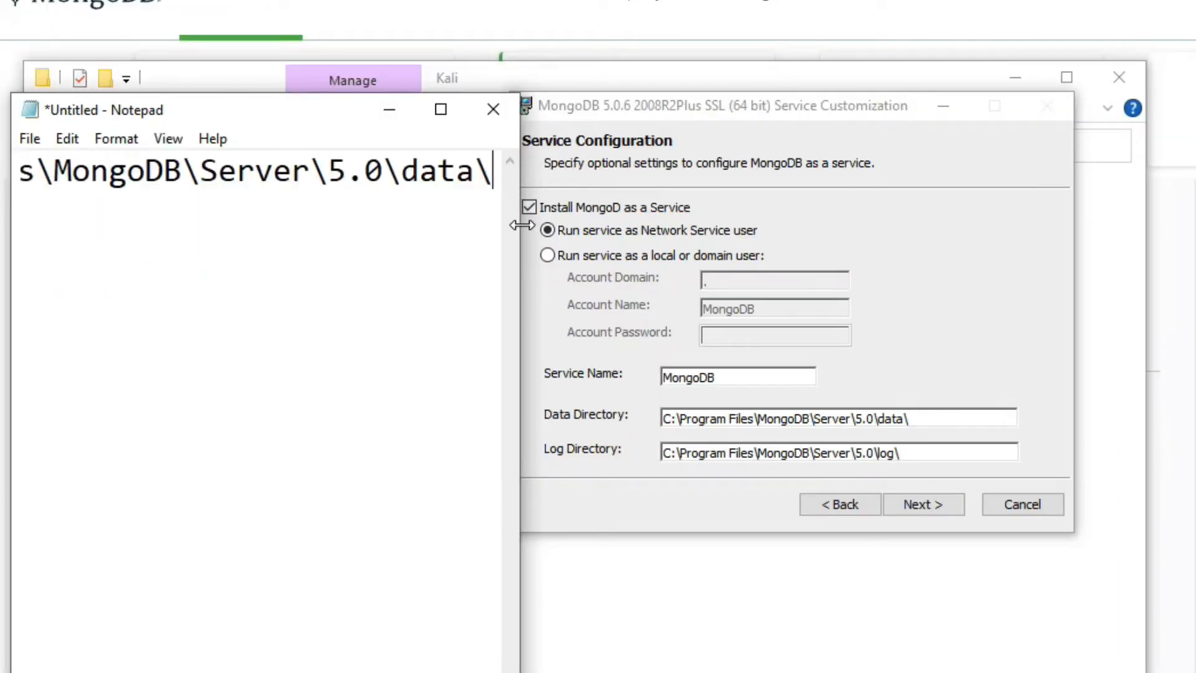
drag(522, 226, 944, 266)
drag(783, 181, 19, 175)
click(1032, 301)
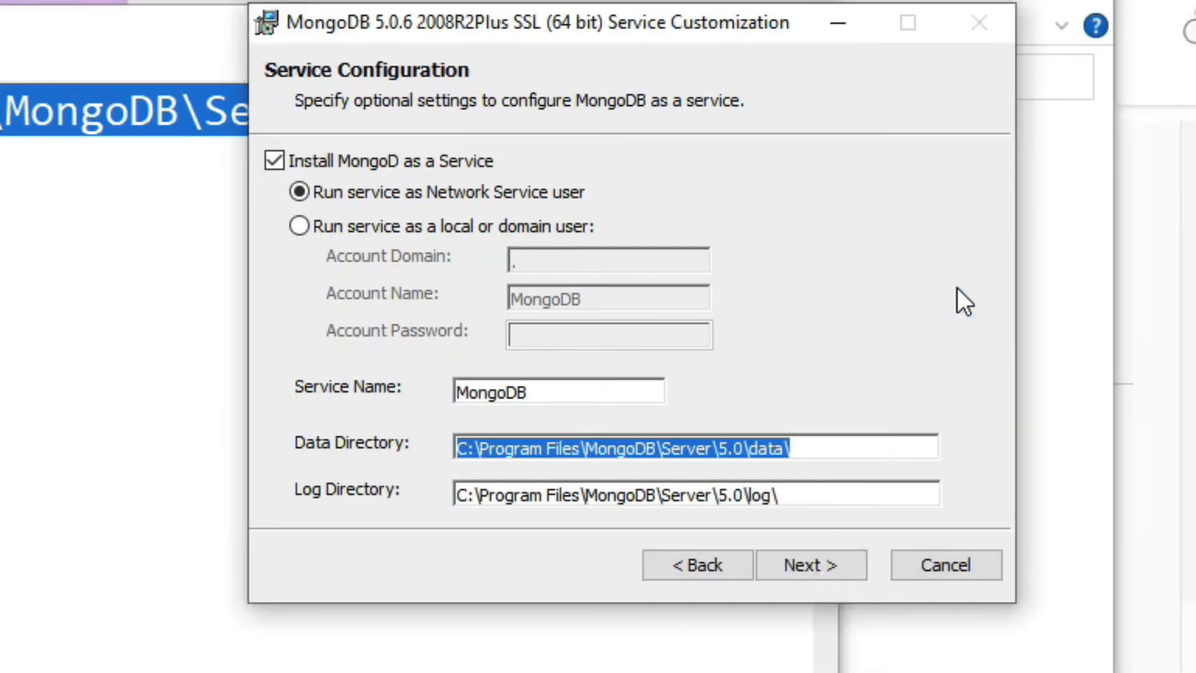
Step: Accept the service configuration, keep MongoDB Compass included, and start the MongoDB 5.0.6 installation
click(836, 555)
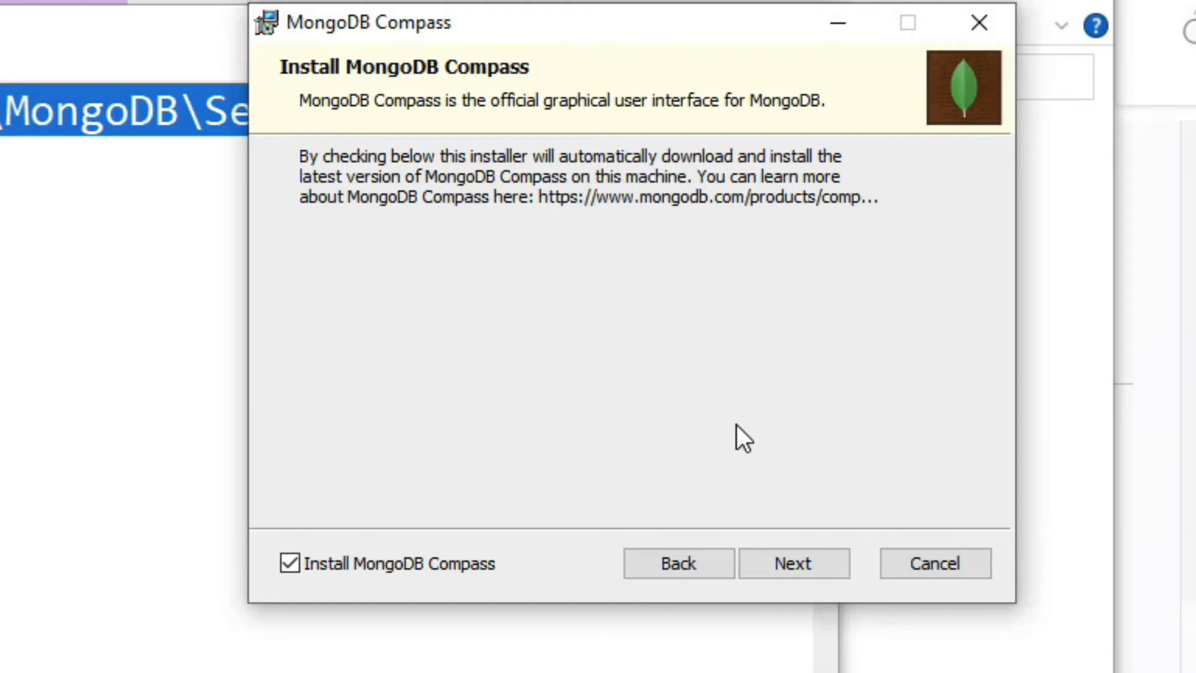
click(780, 562)
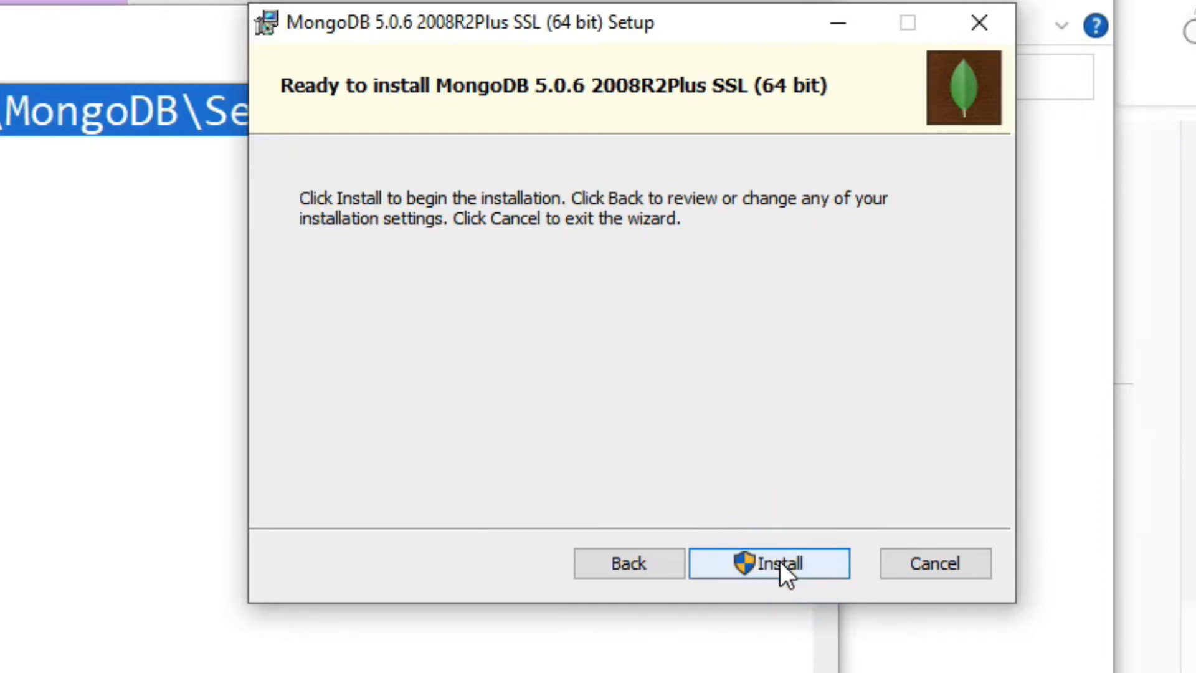
click(780, 562)
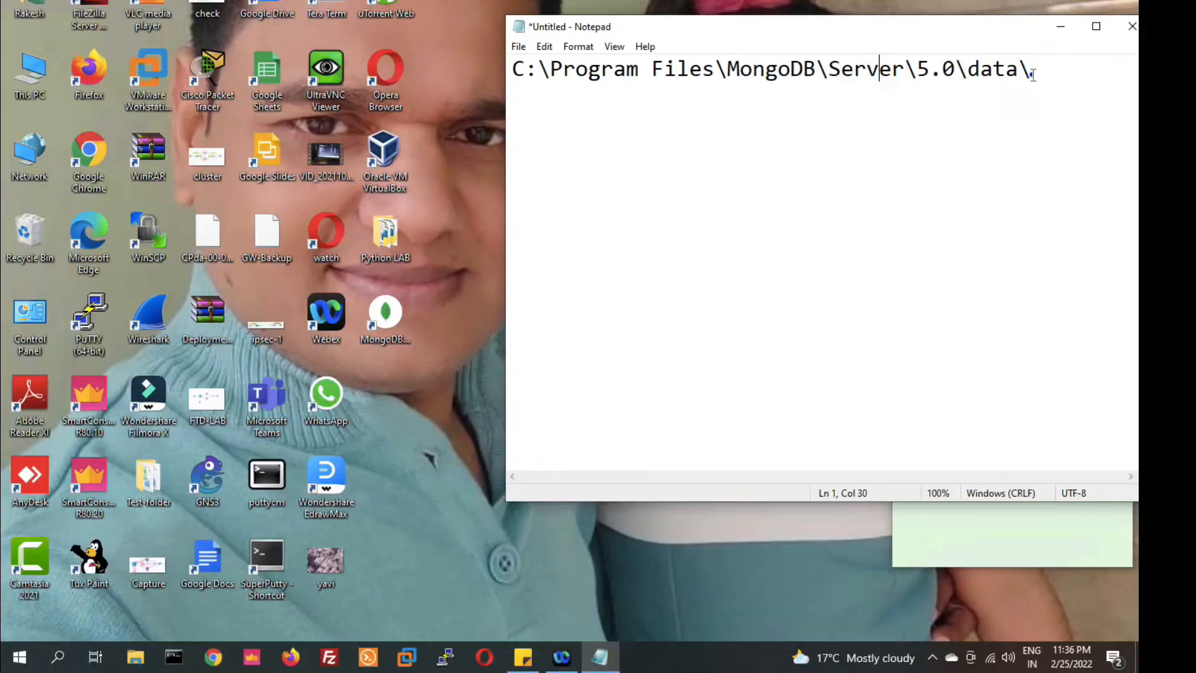
Step: Following the path noted in Notepad, browse in File Explorer to the folder C:\Program Files\MongoDB\Server\5.0
drag(1031, 68, 517, 38)
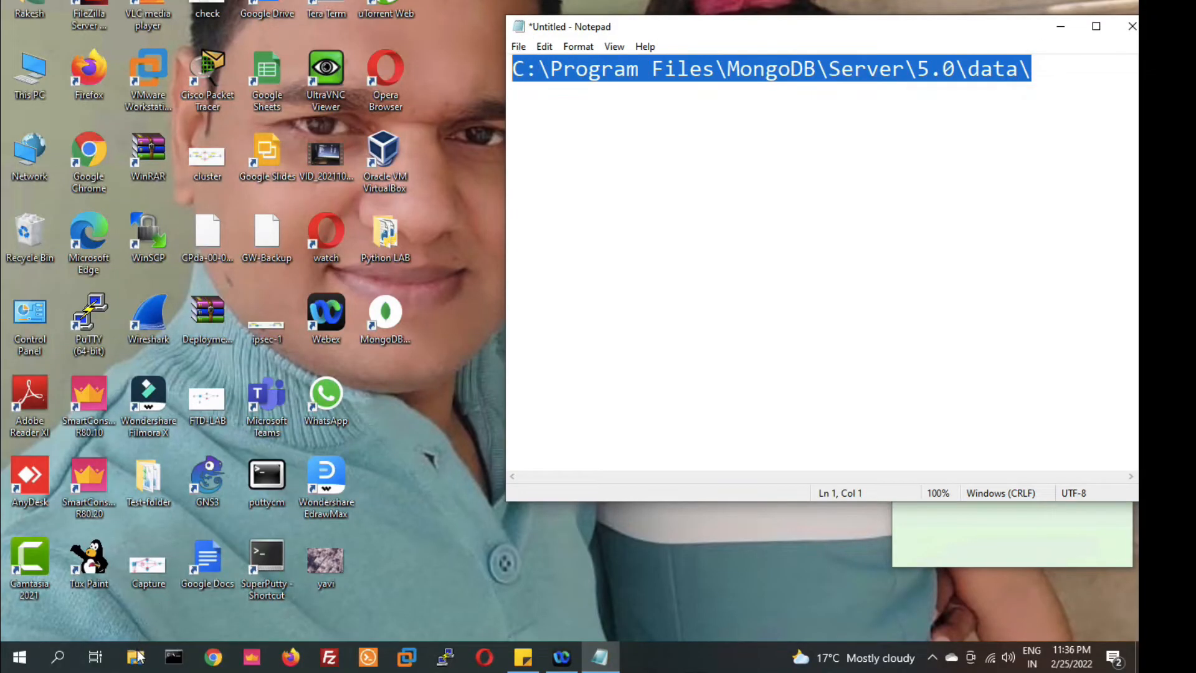
key(super+e)
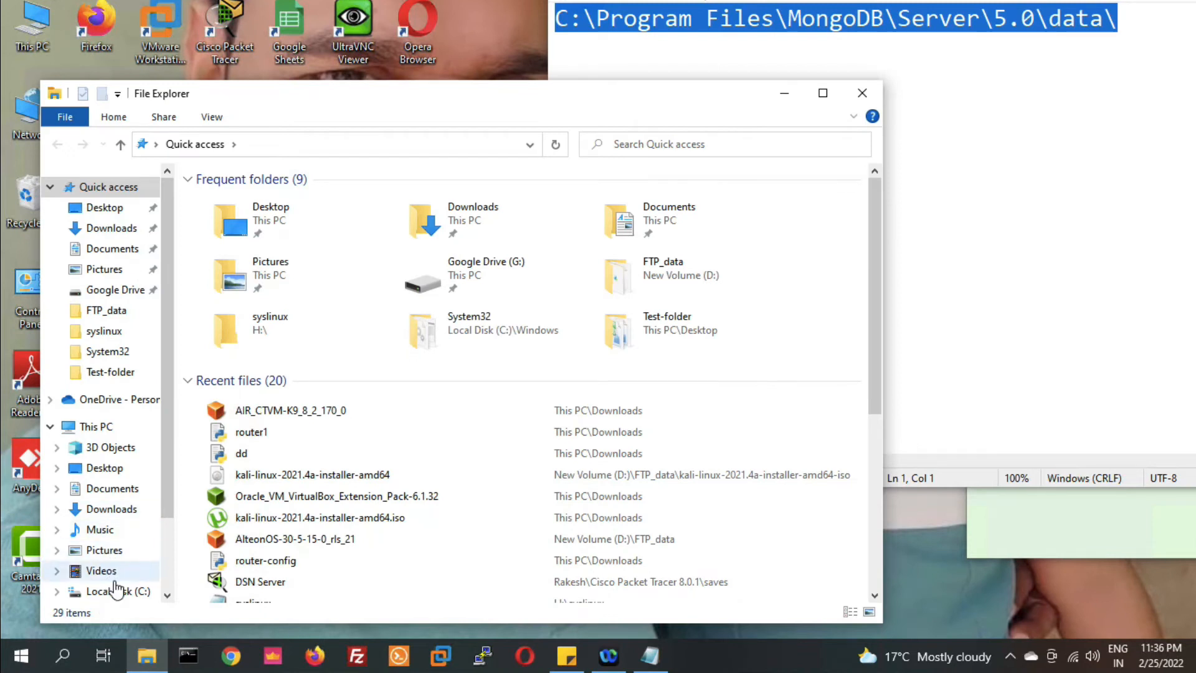
click(112, 591)
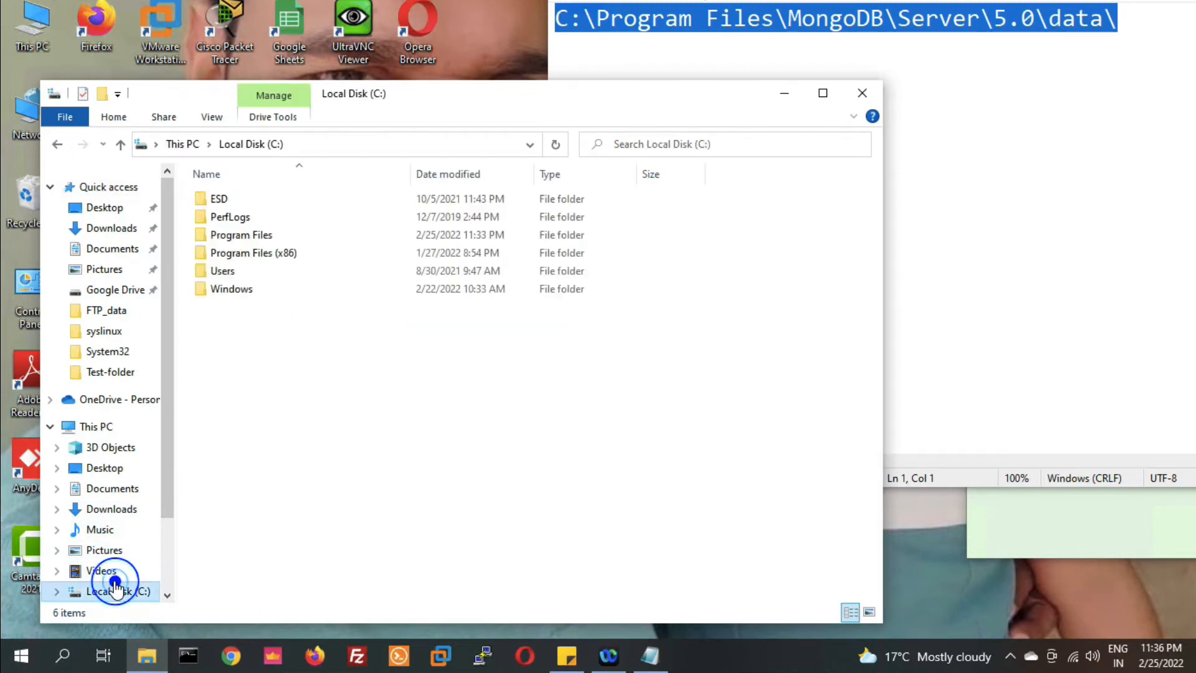
double_click(236, 241)
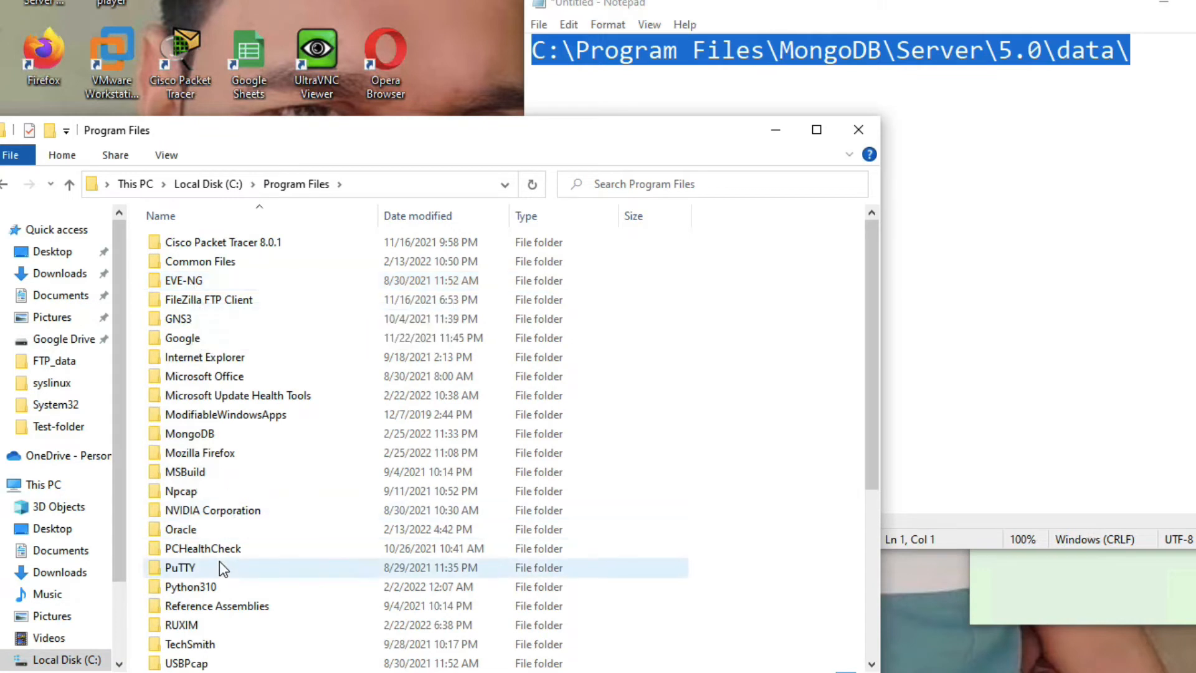
double_click(208, 435)
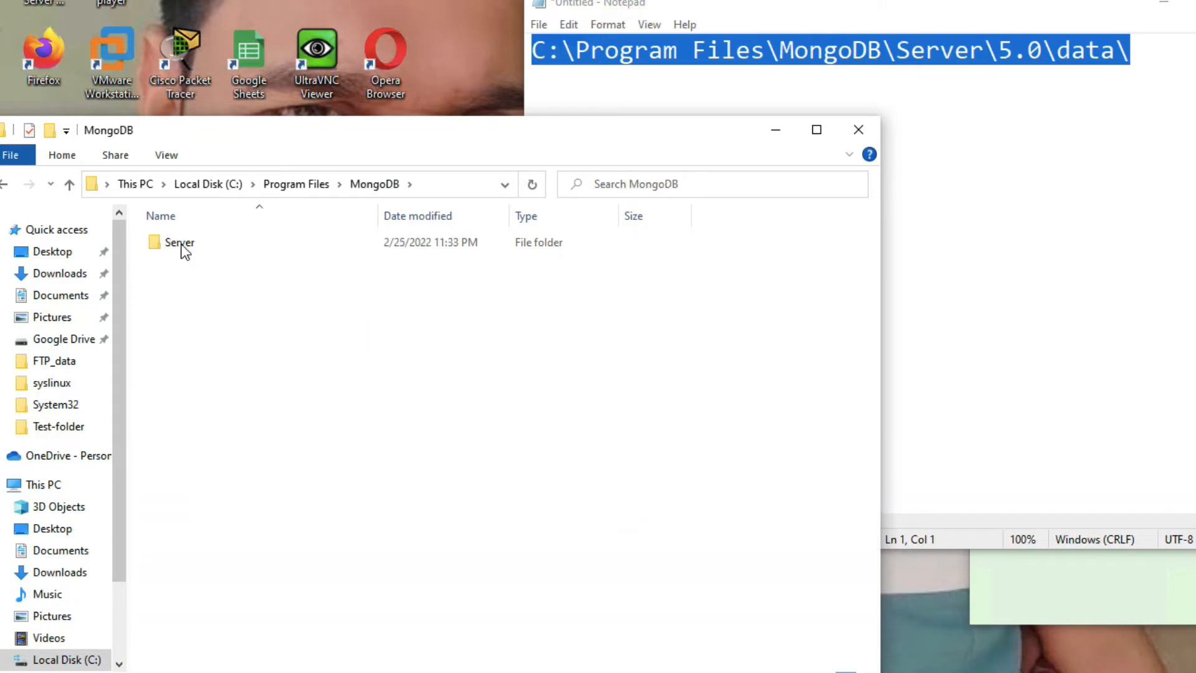
double_click(182, 245)
click(183, 245)
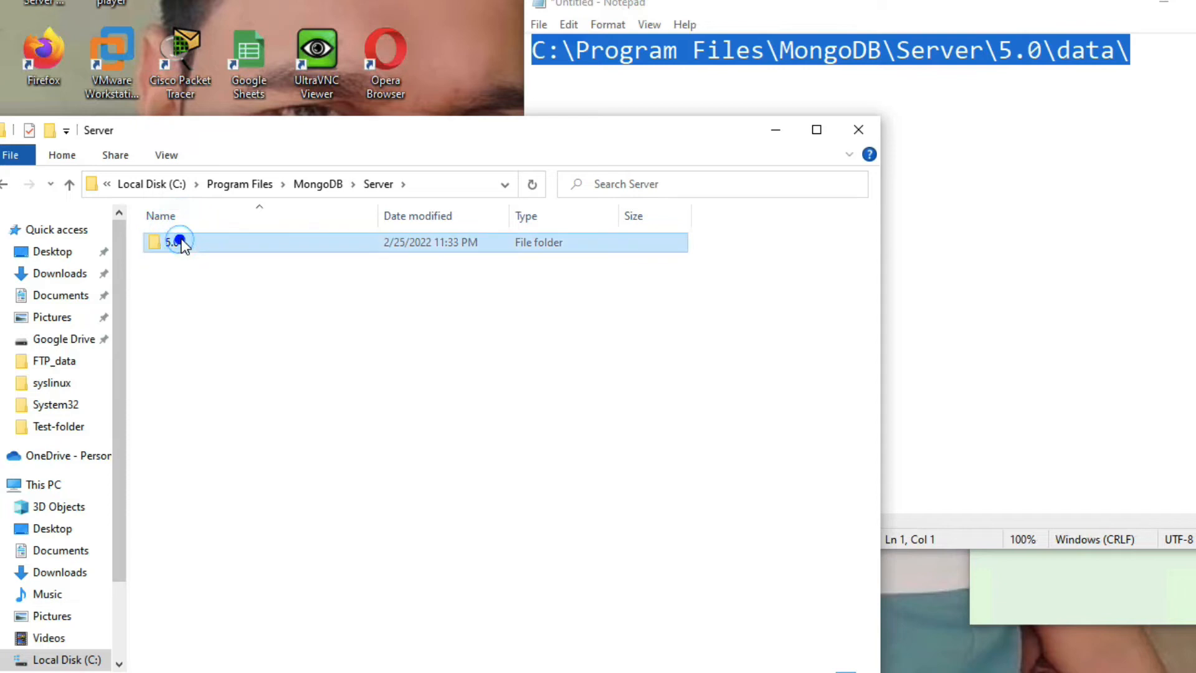
double_click(182, 245)
click(178, 243)
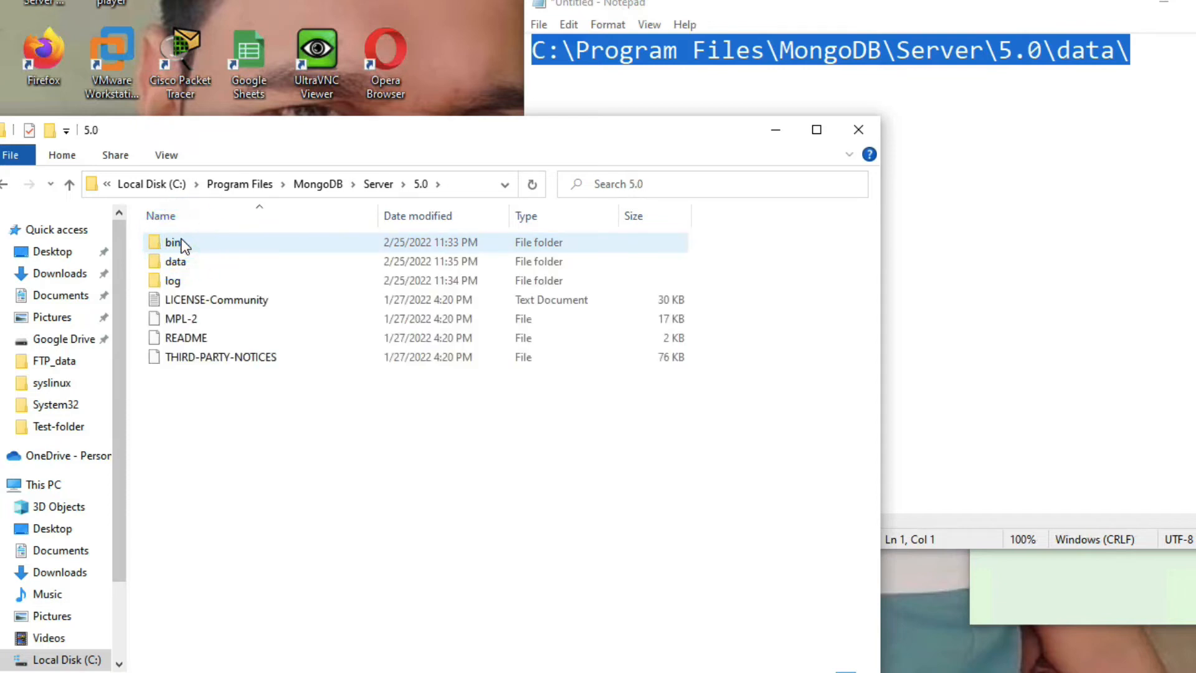
Step: Open the bin folder and copy its path, C:\Program Files\MongoDB\Server\5.0\bin, into Notepad below the data directory path
click(179, 243)
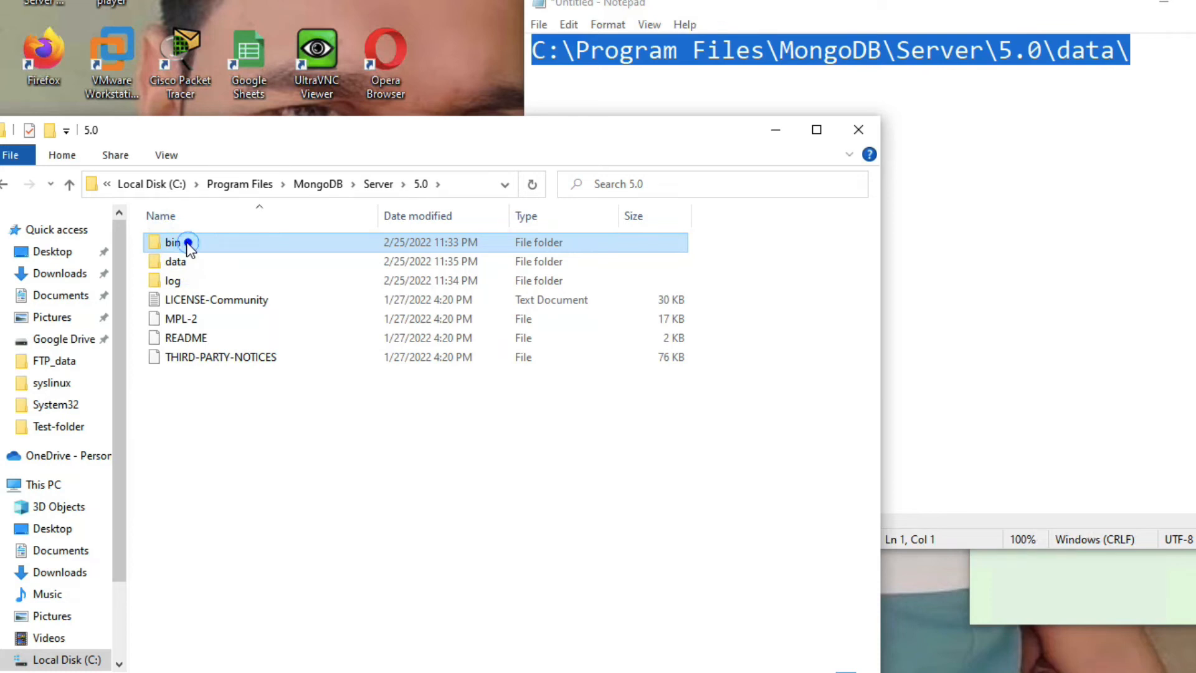
double_click(186, 242)
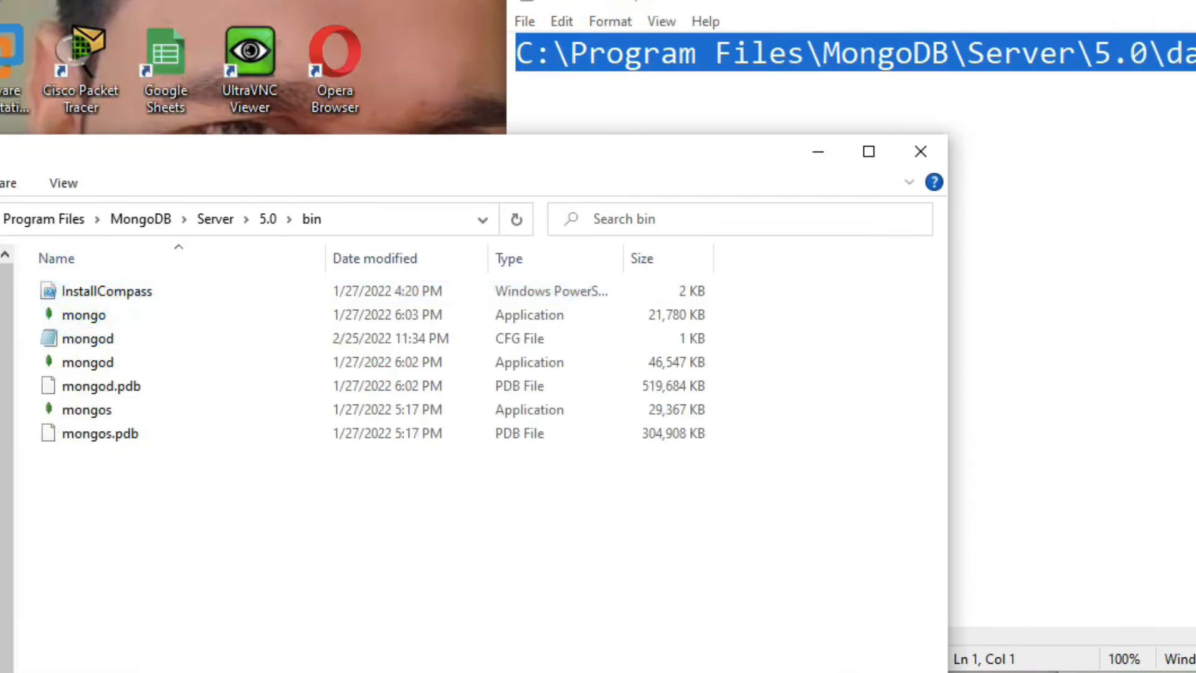
click(144, 221)
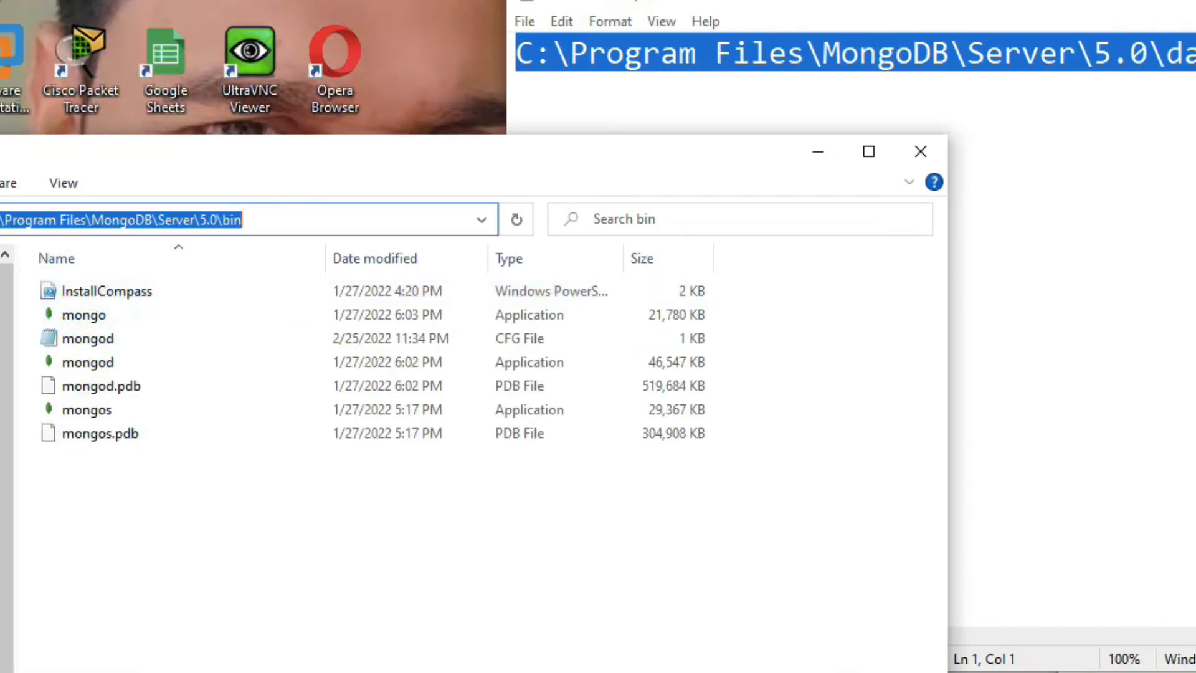
right_click(180, 220)
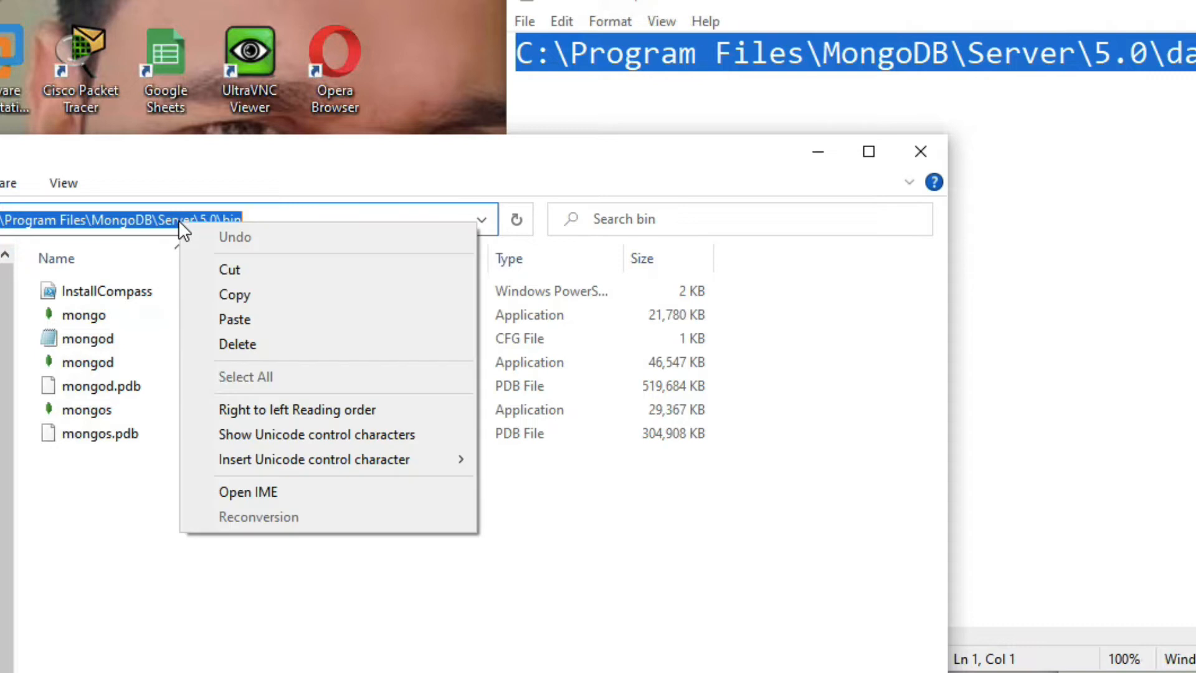
click(231, 297)
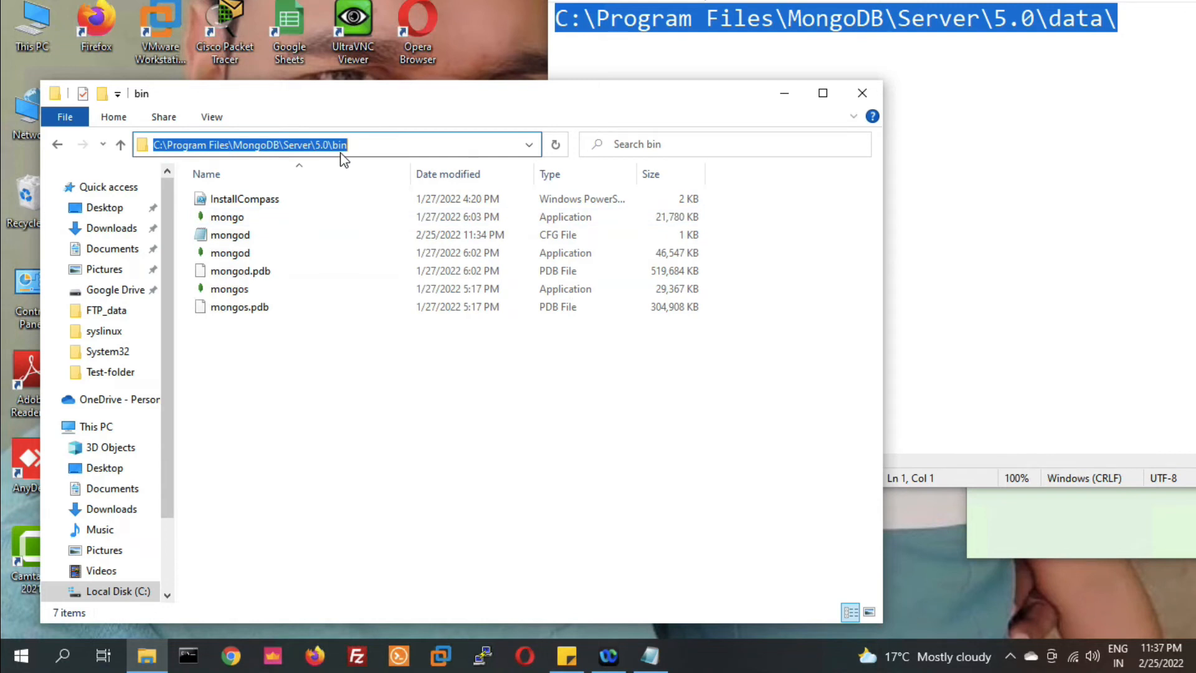
click(145, 144)
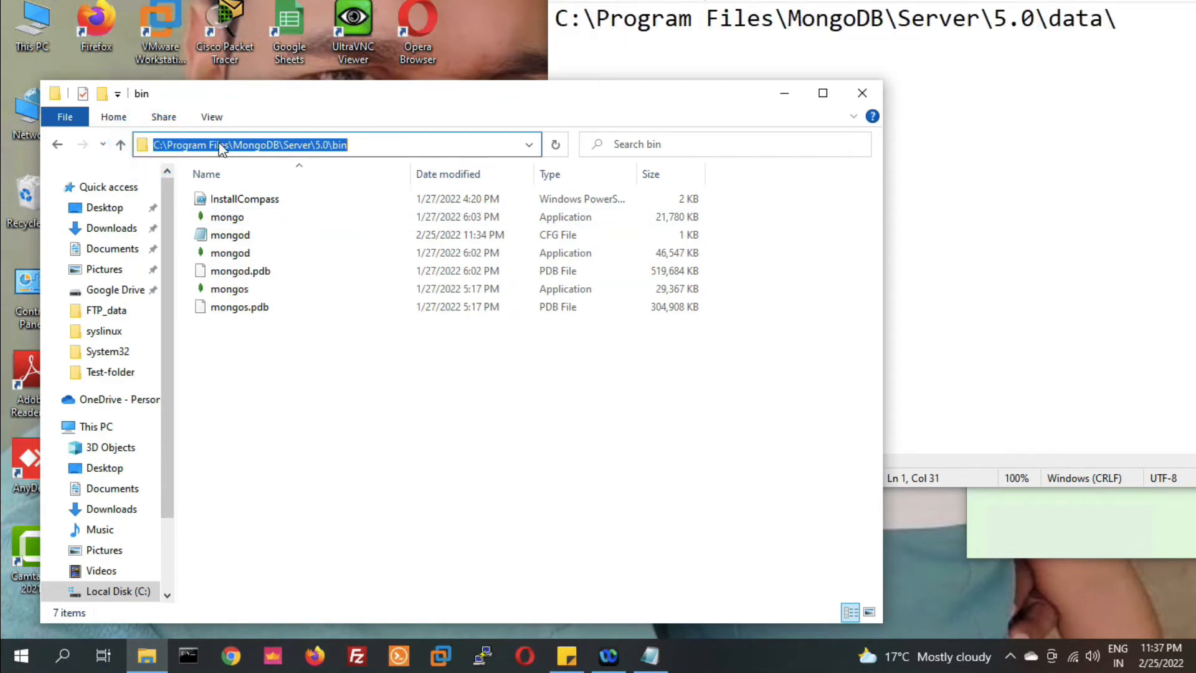
right_click(221, 149)
click(257, 196)
click(999, 116)
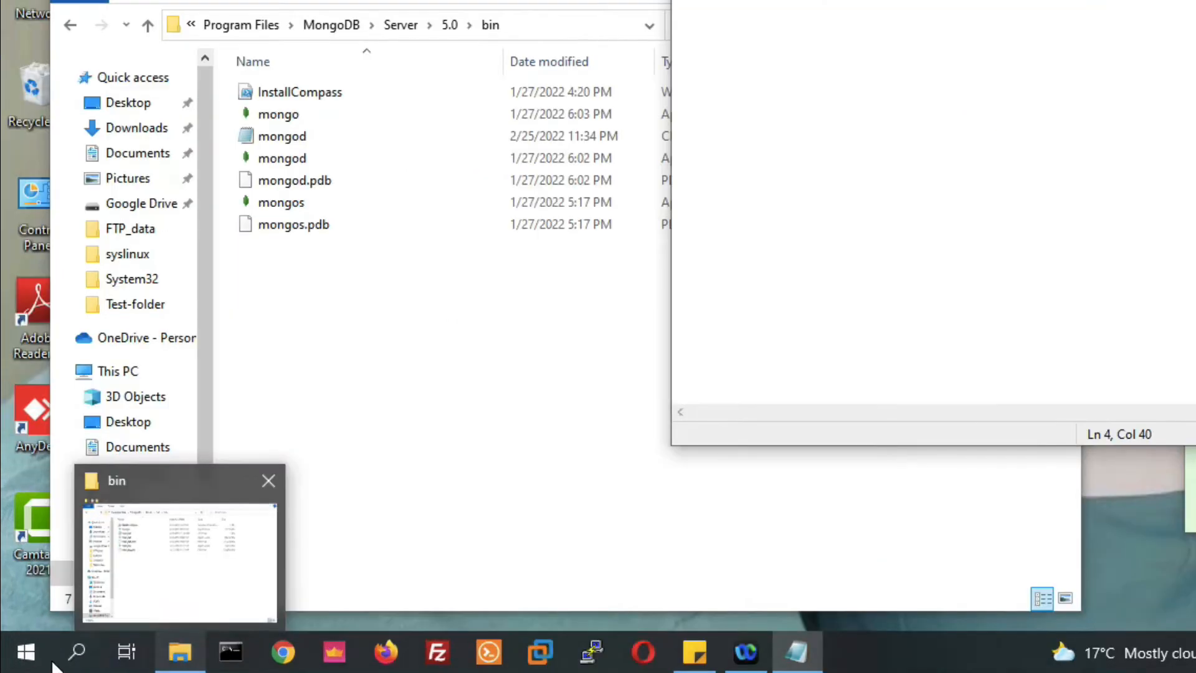
Step: Search Windows for the system environment variables editor and open the Environment Variables dialog
click(76, 651)
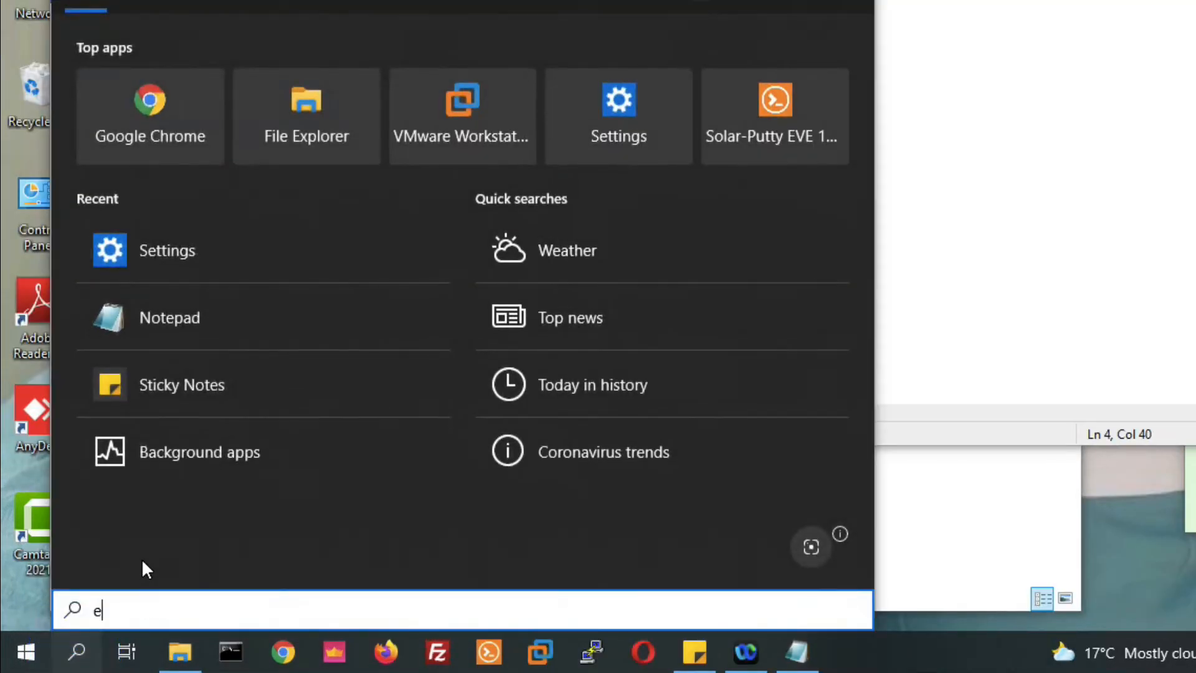
text(env)
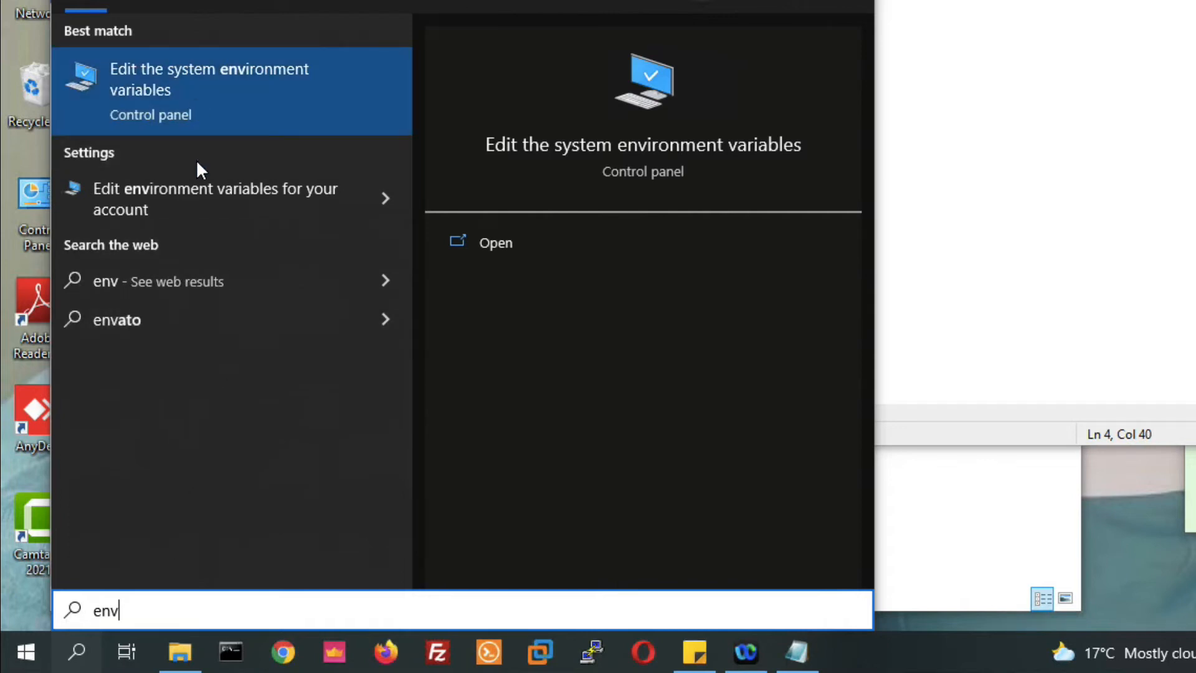
click(222, 76)
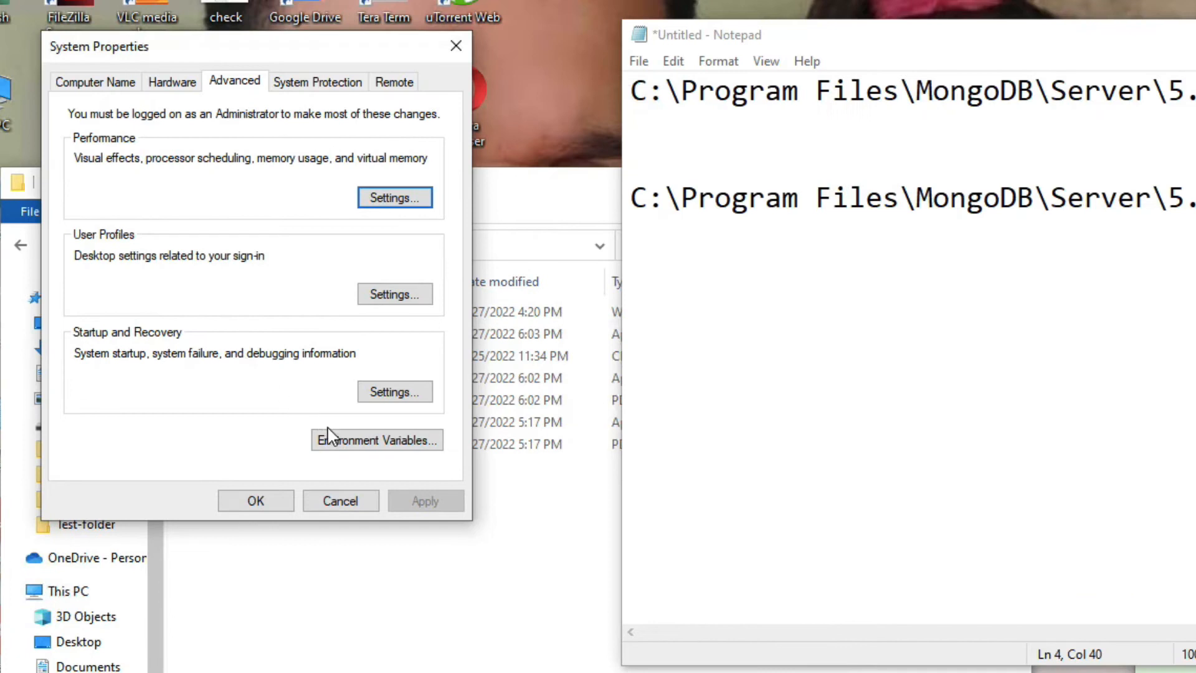
click(338, 441)
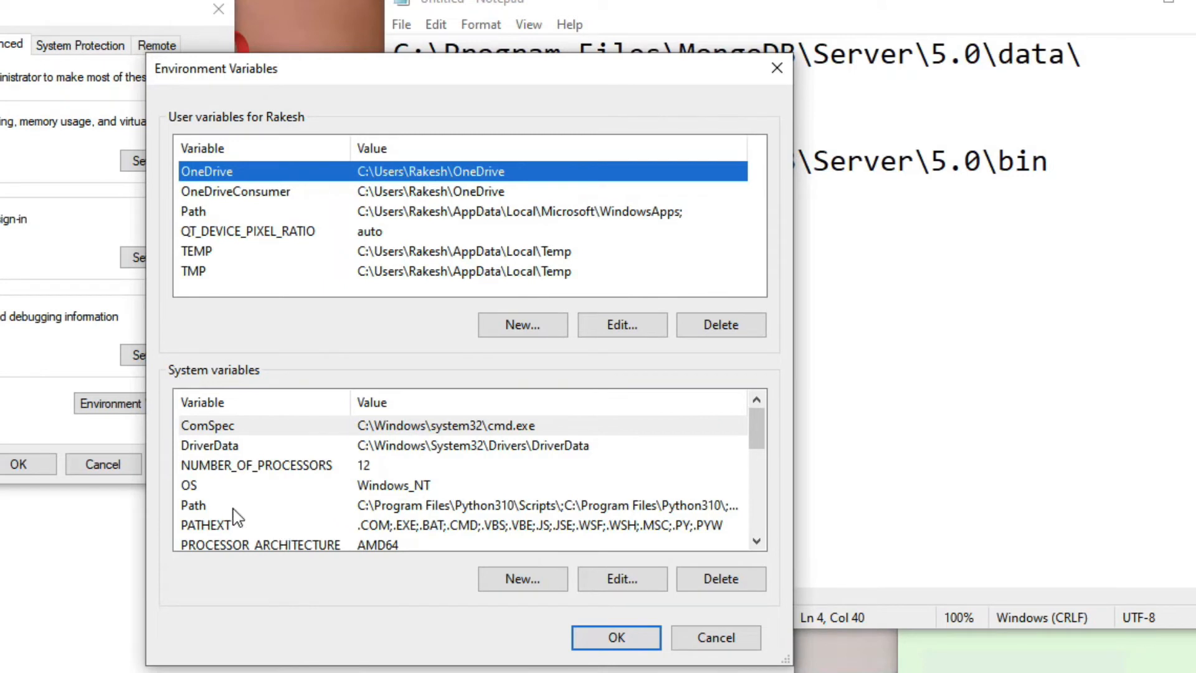
Step: Add C:\Program Files\MongoDB\Server\5.0\bin as a new entry in the system Path variable and accept all open dialogs
double_click(200, 505)
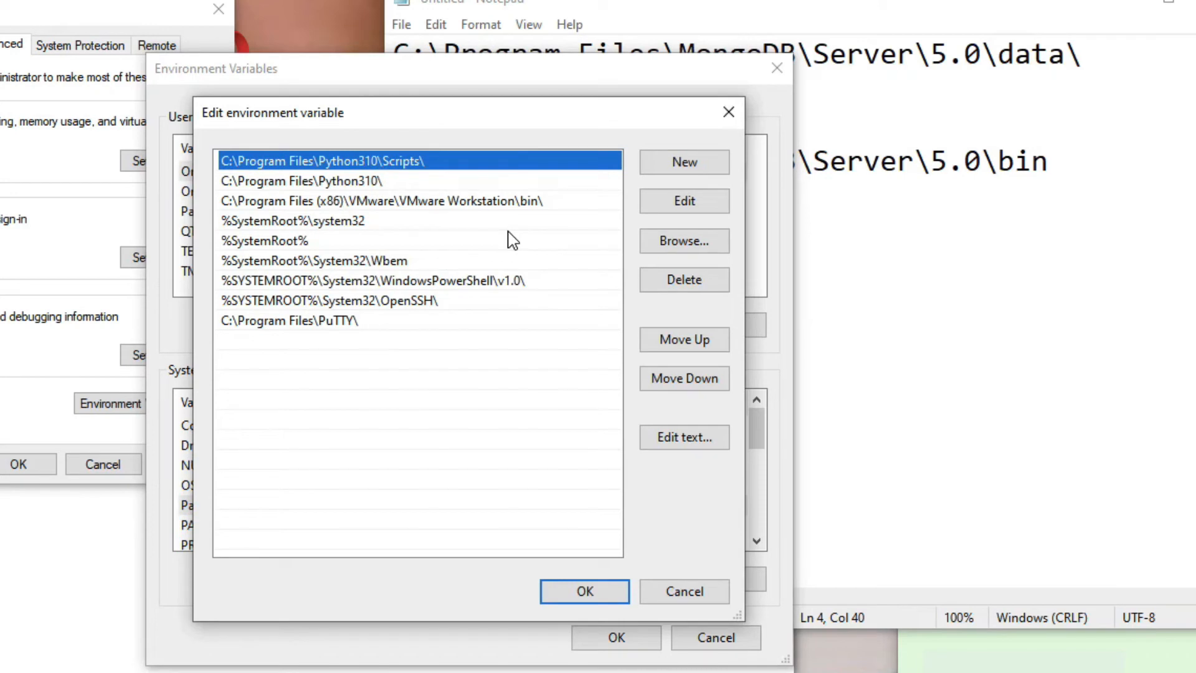
click(659, 163)
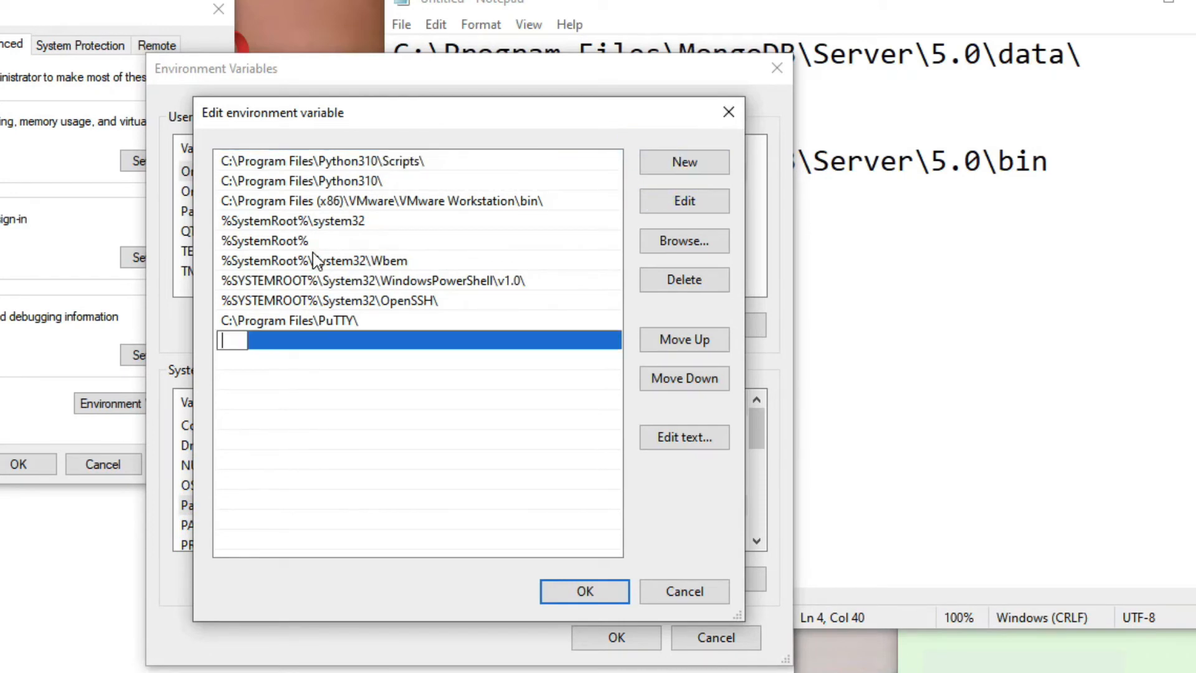
text(C:\Program Files\MongoDB\Server\5.0\bin)
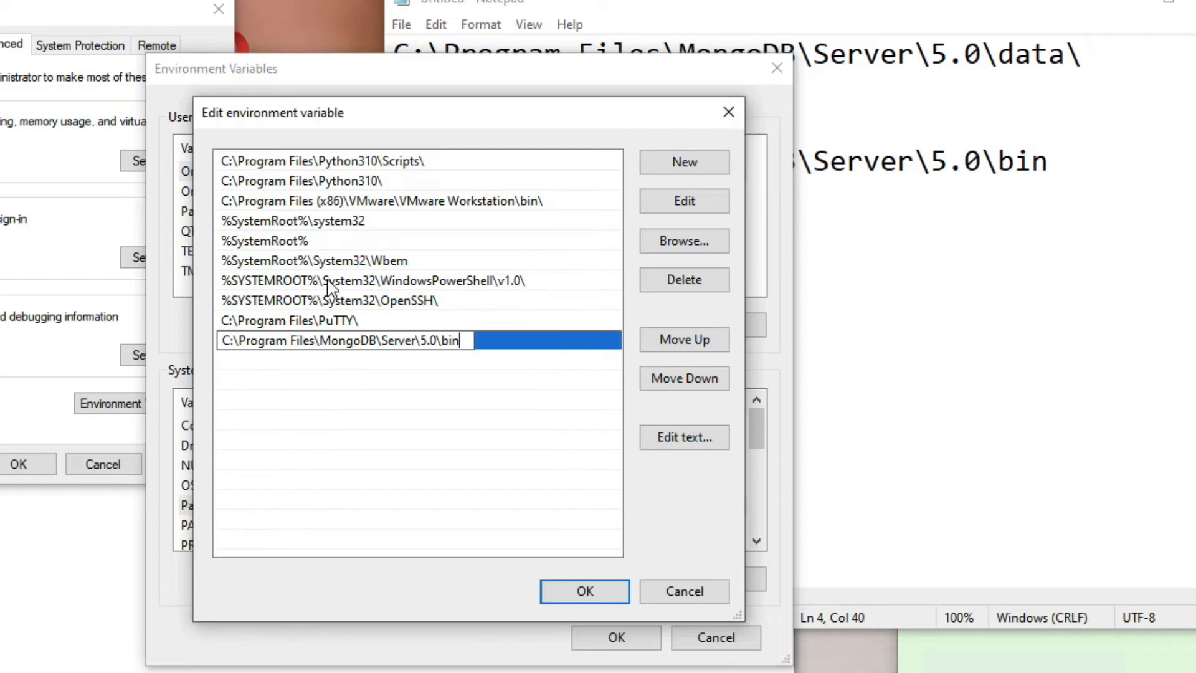
click(463, 340)
double_click(464, 340)
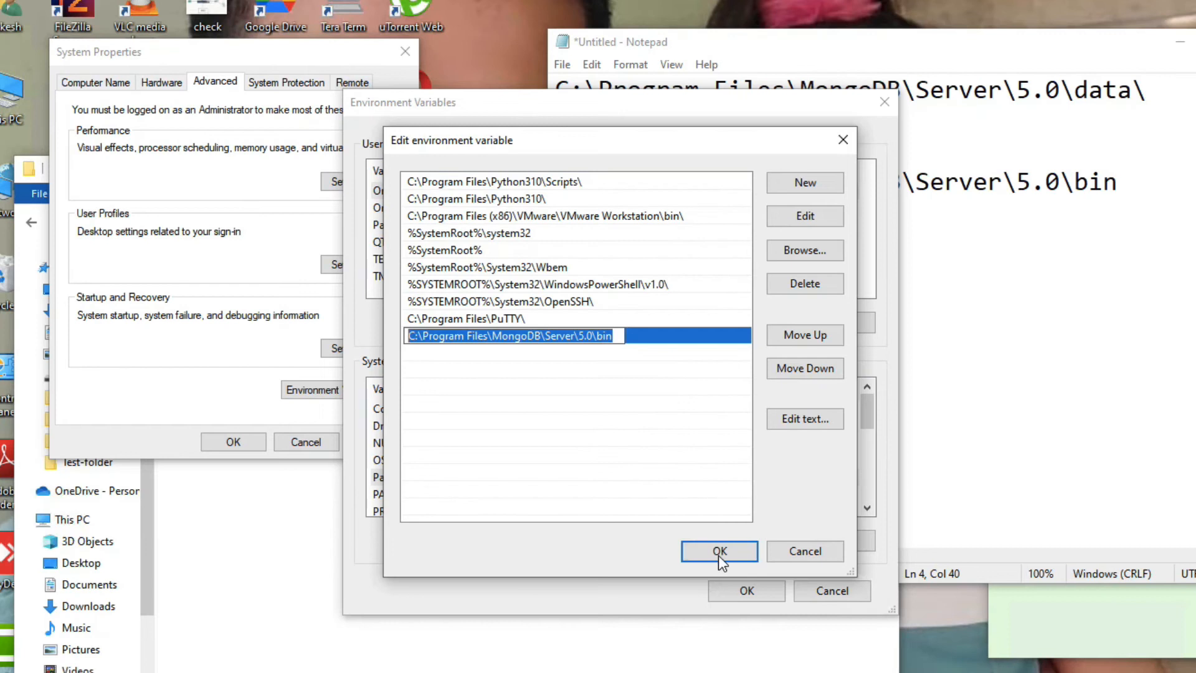
click(585, 591)
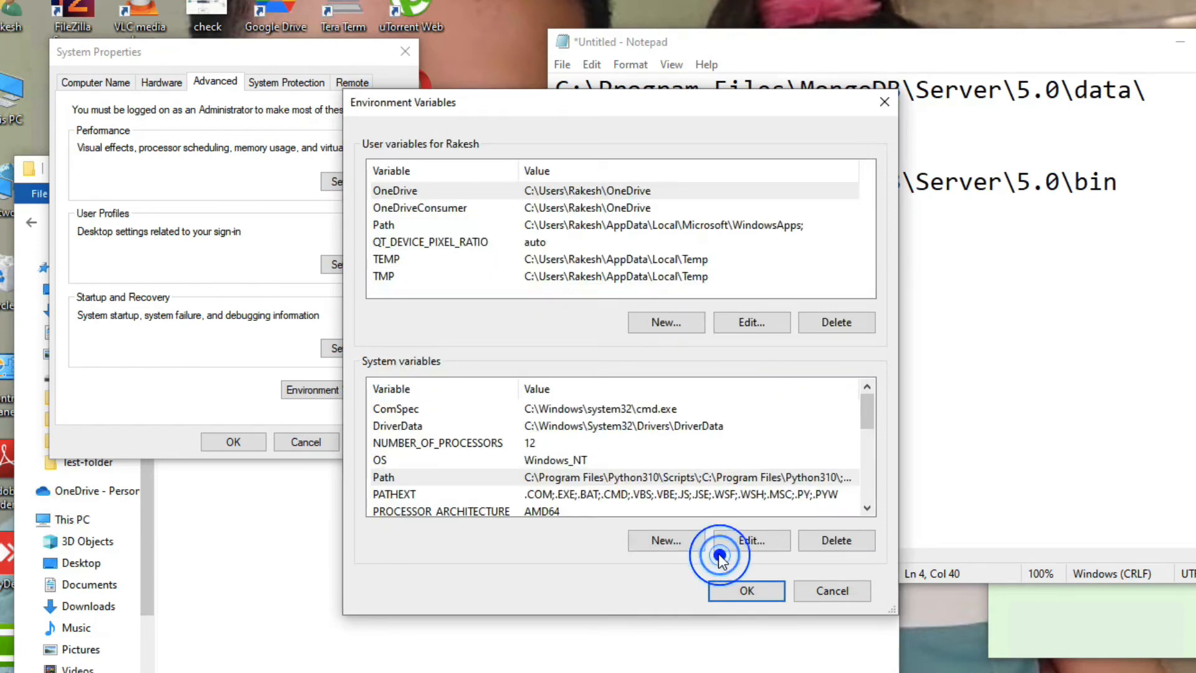
click(730, 585)
click(213, 443)
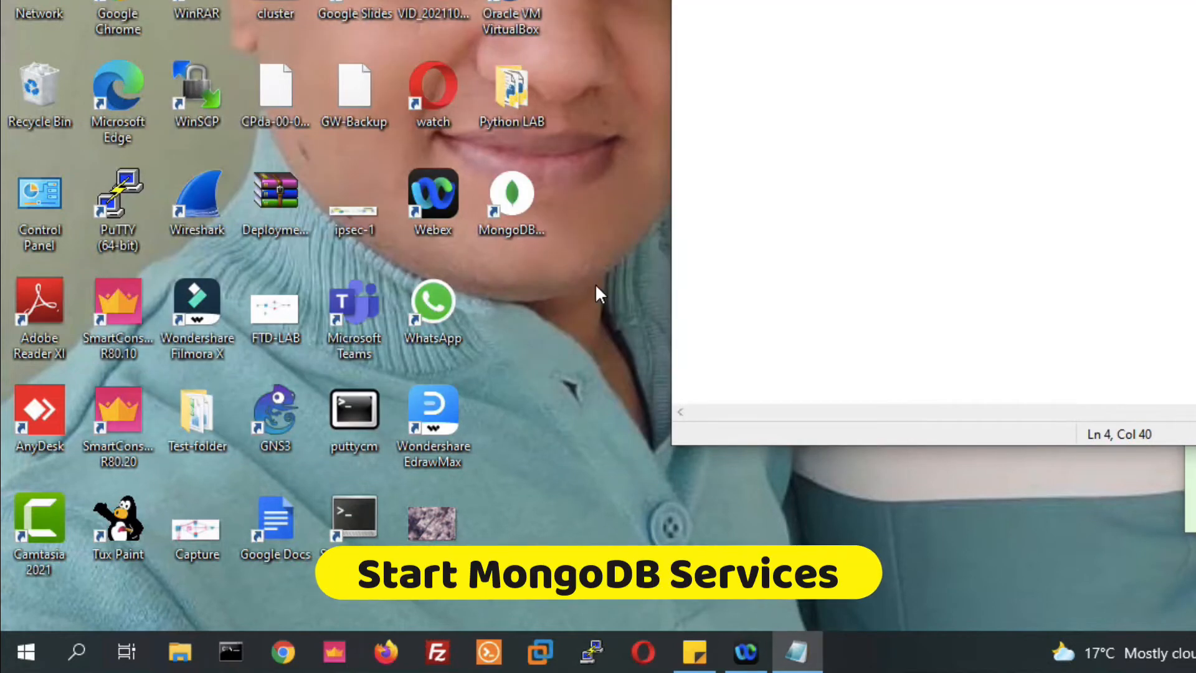
Step: Open Command Prompt and run the mongod command to start the MongoDB server
click(91, 644)
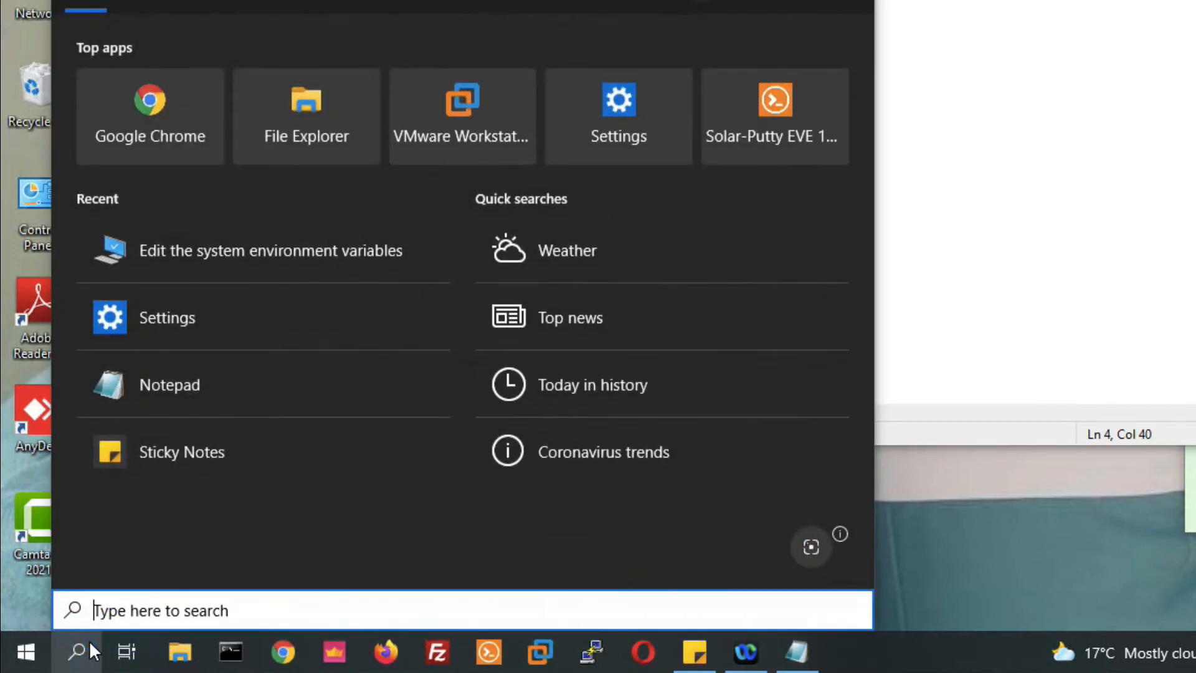
text(cmd)
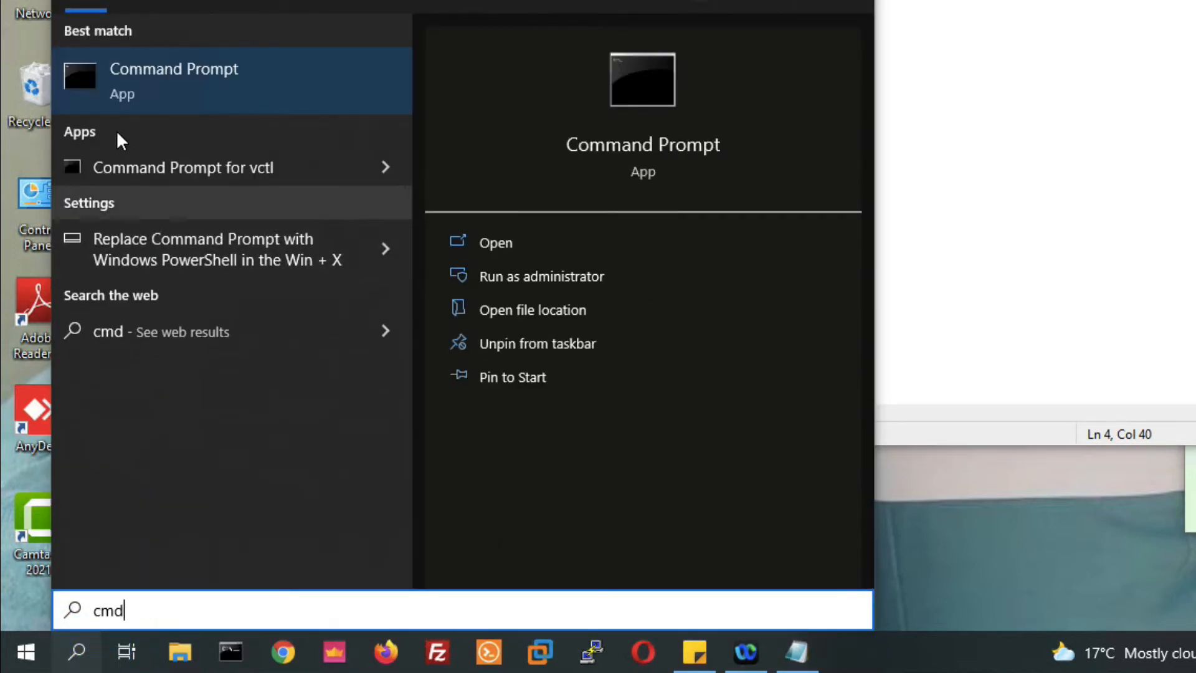
click(154, 99)
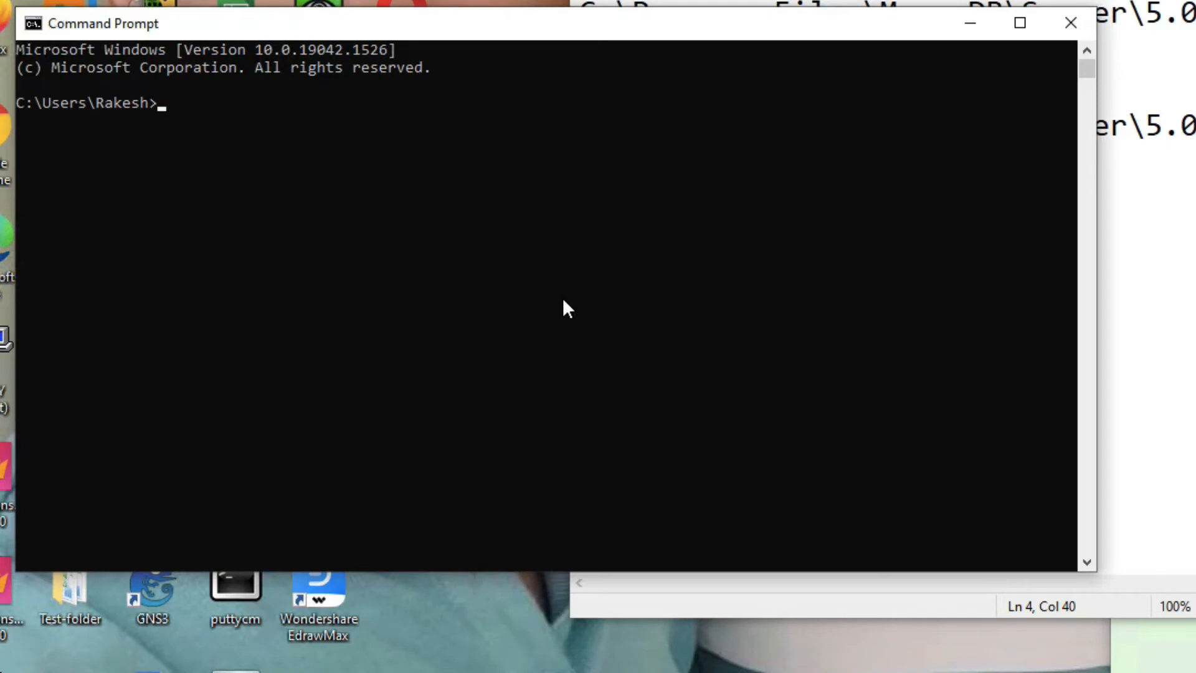
text(mongod)
key(Return)
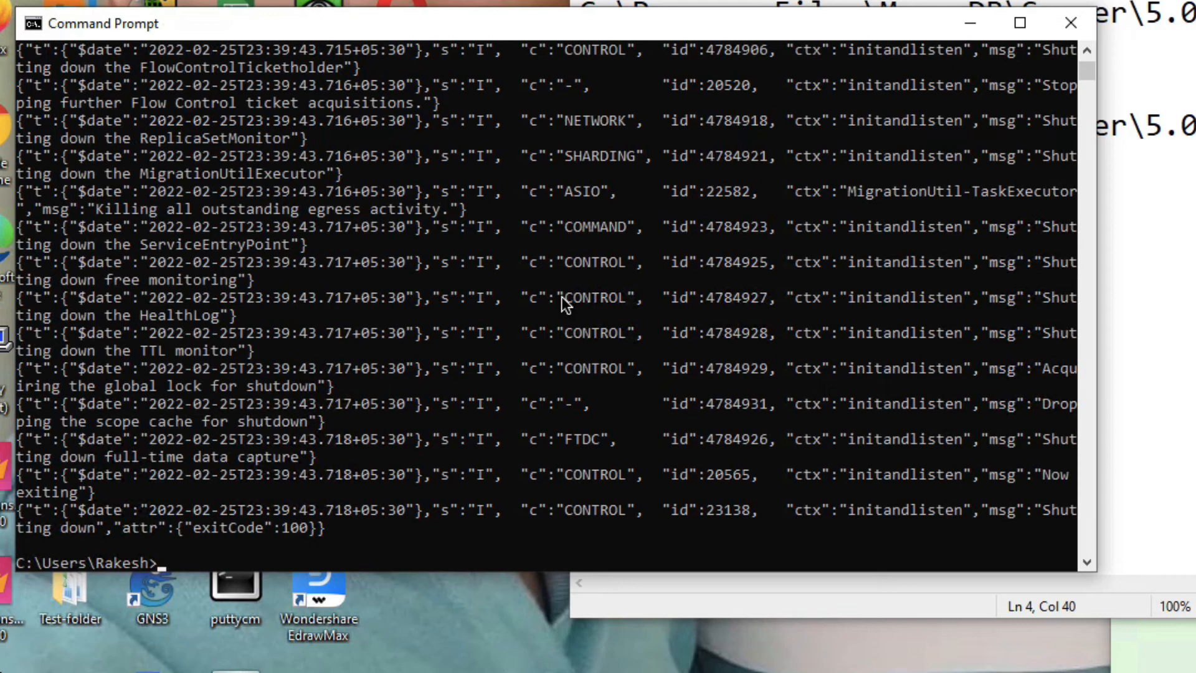
Step: Examine the mongod output in Command Prompt for the startup error and the data directory it refers to
click(476, 570)
drag(644, 616, 868, 628)
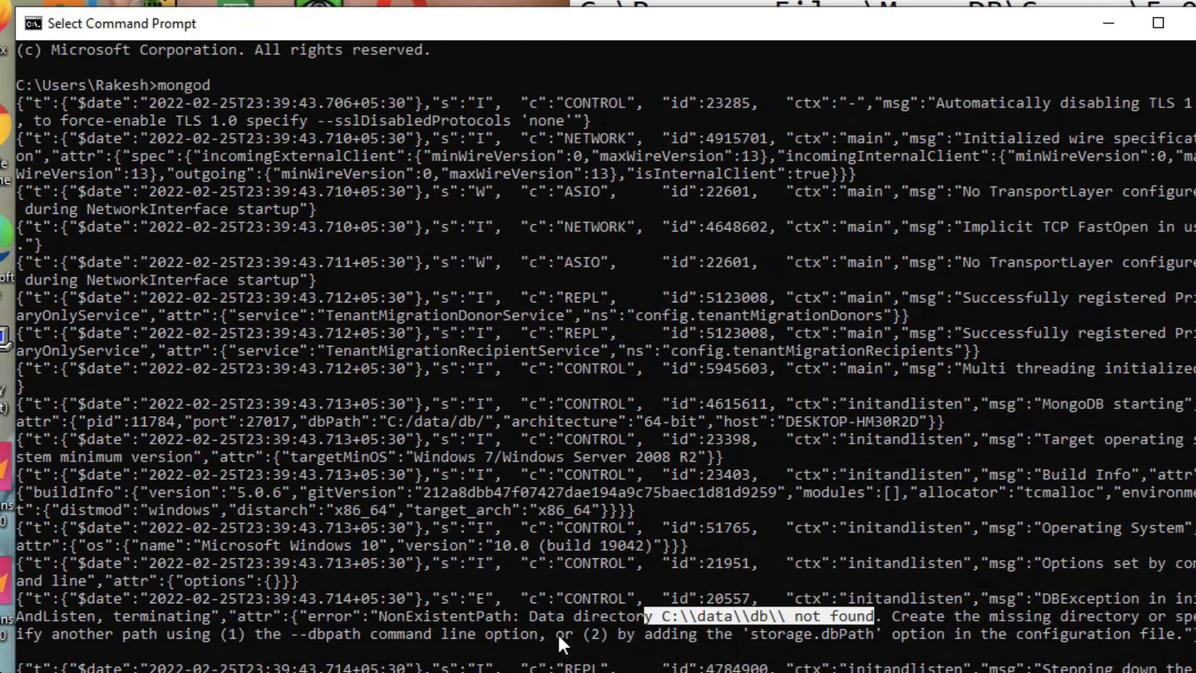
drag(522, 612, 728, 623)
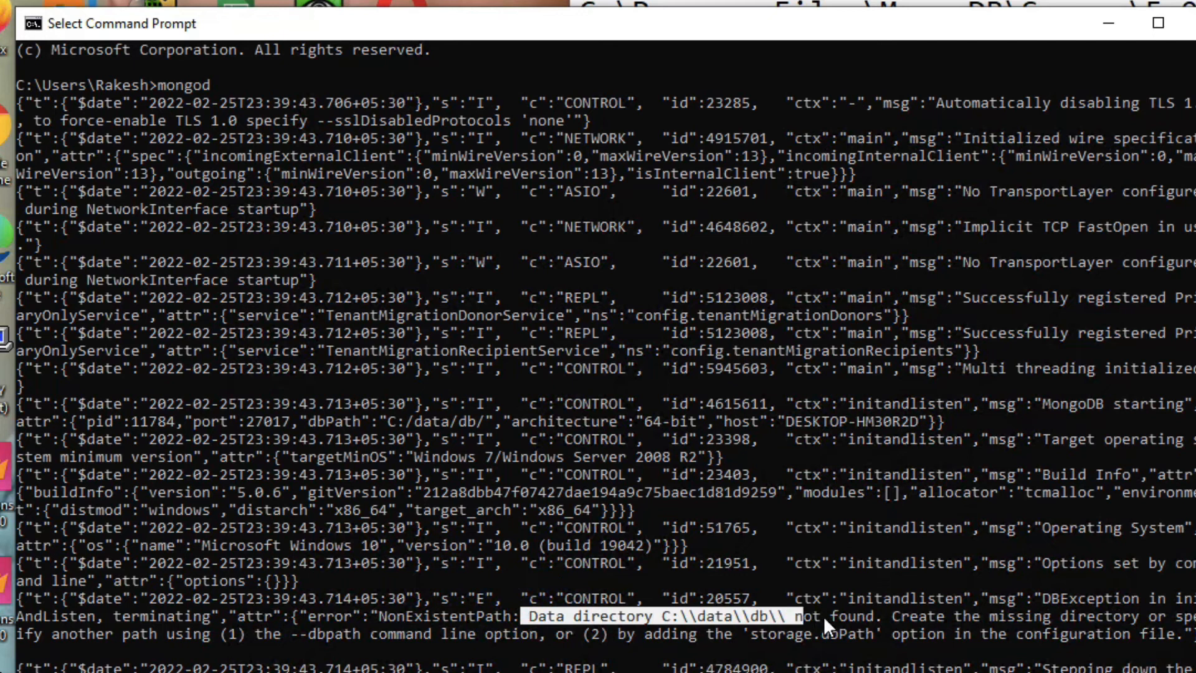
drag(883, 614, 1135, 614)
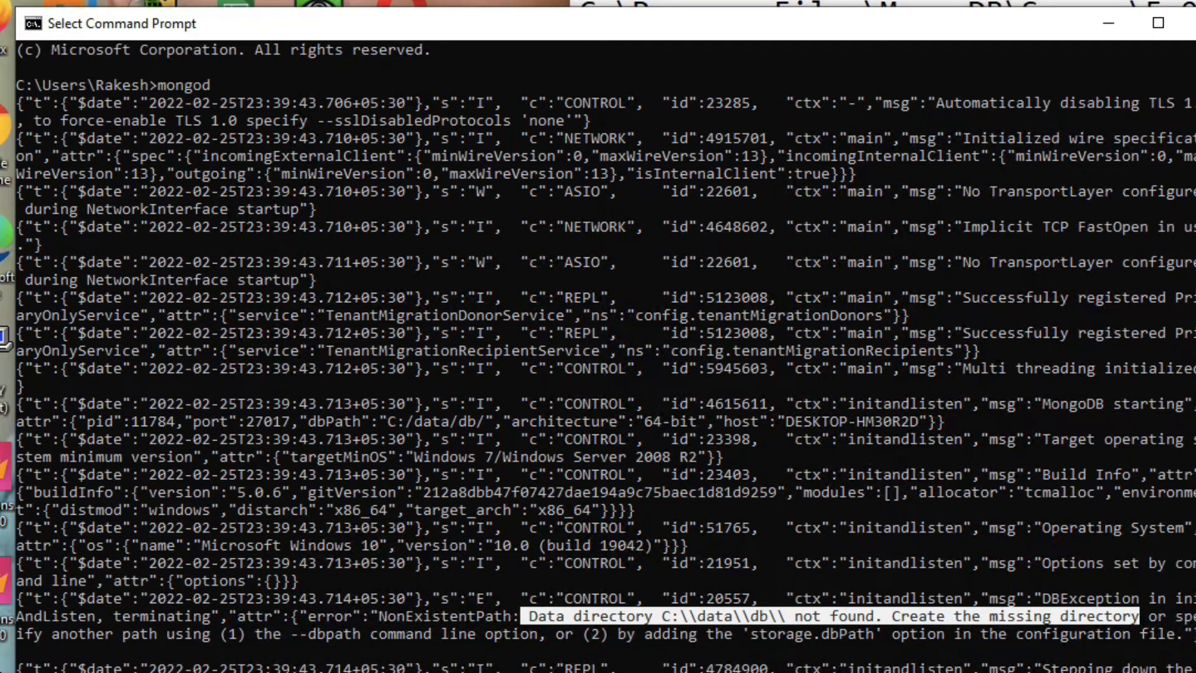
key(alt+Tab)
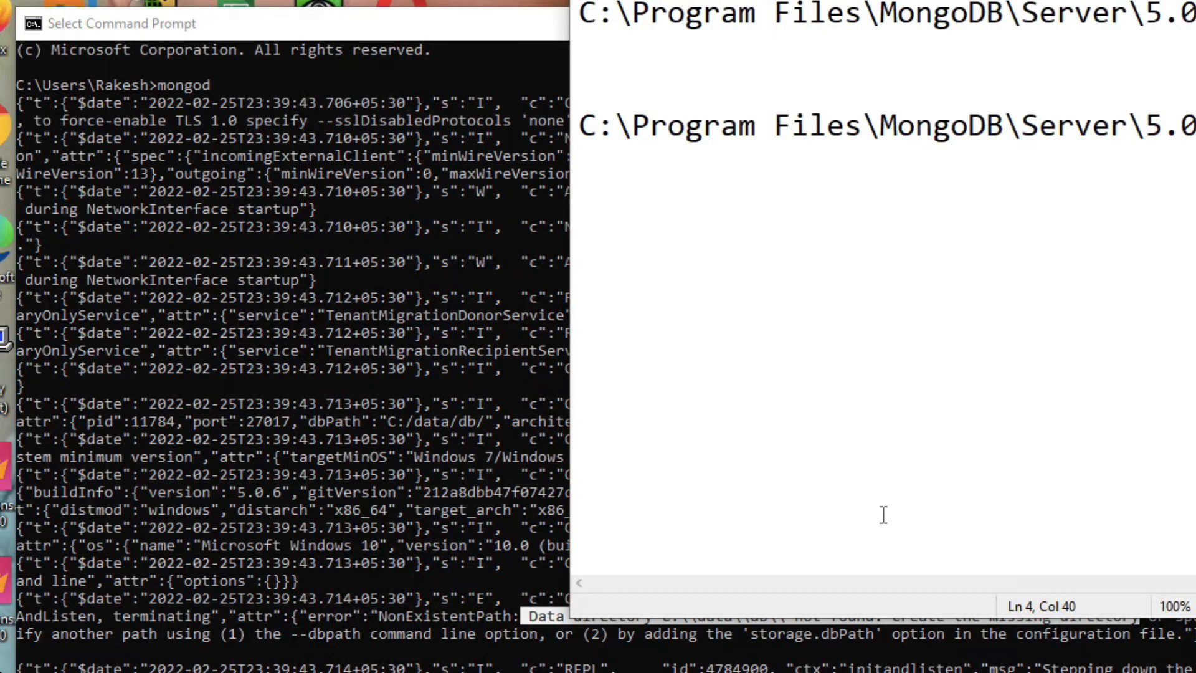
key(alt+Tab)
click(744, 636)
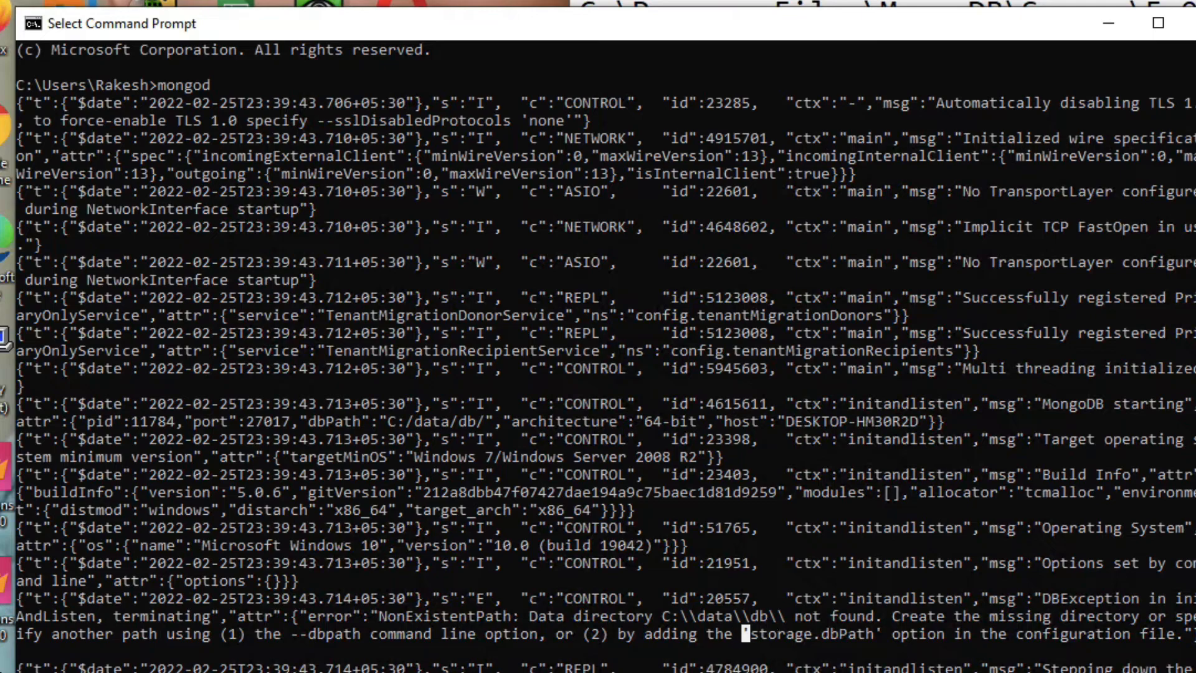
Step: Switch to File Explorer and create a folder named data in the root of Local Disk (C:)
key(alt+Tab)
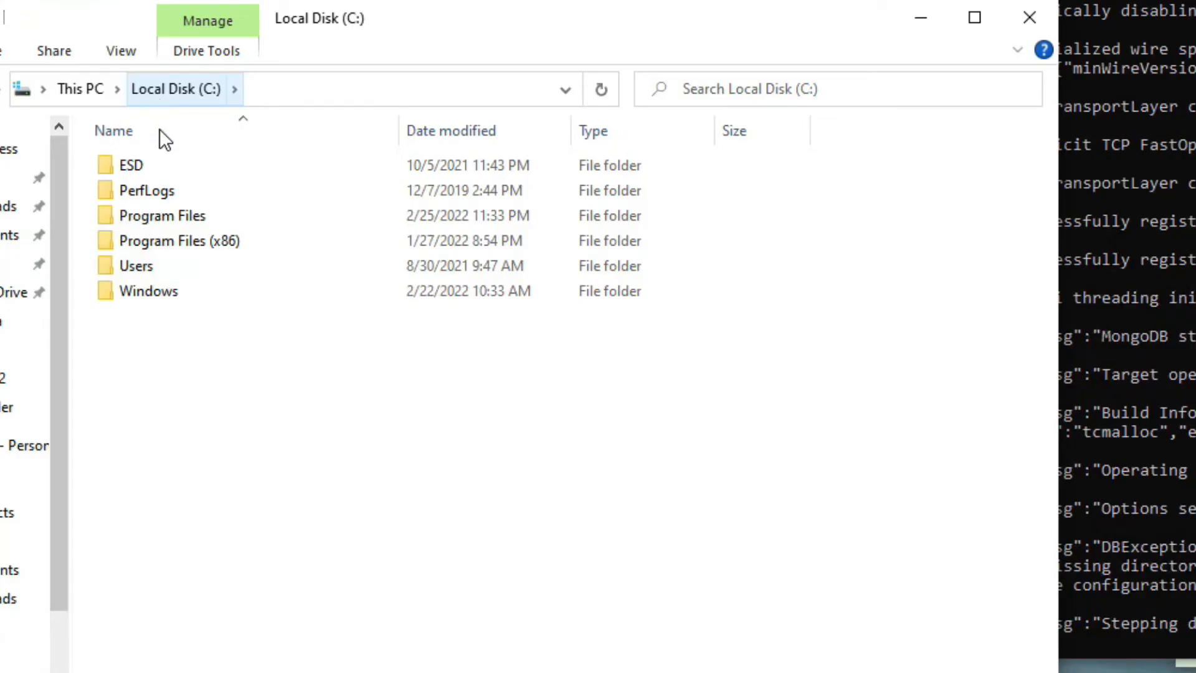
right_click(191, 377)
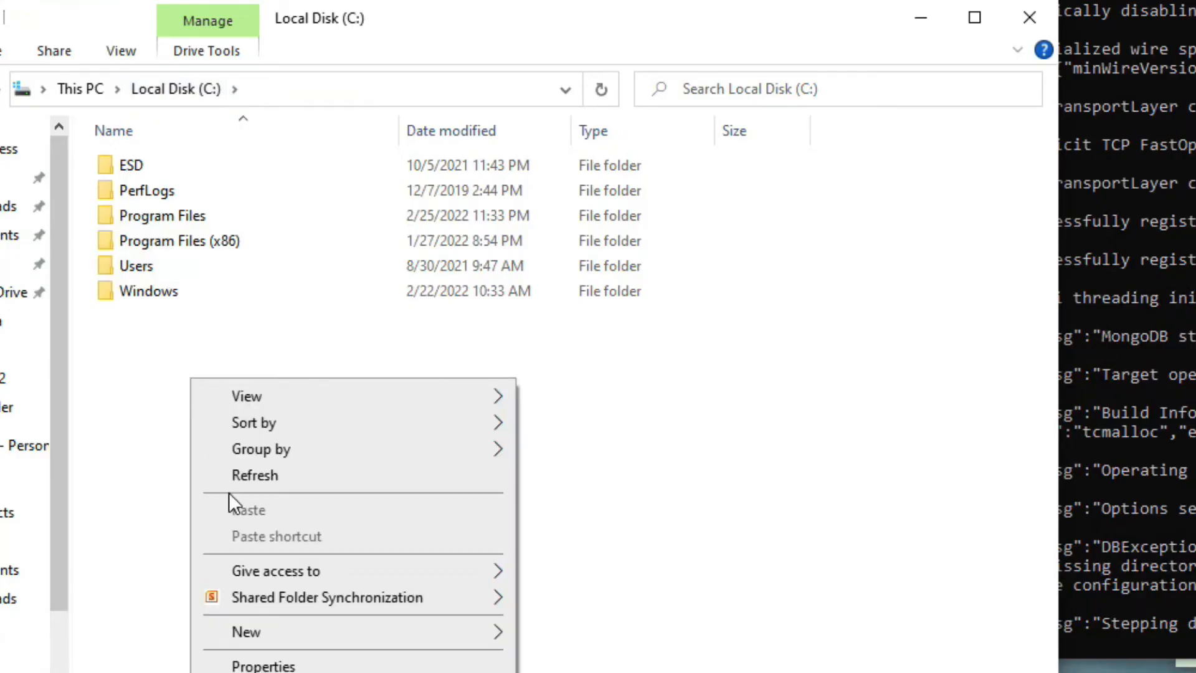
mouse_move(256, 626)
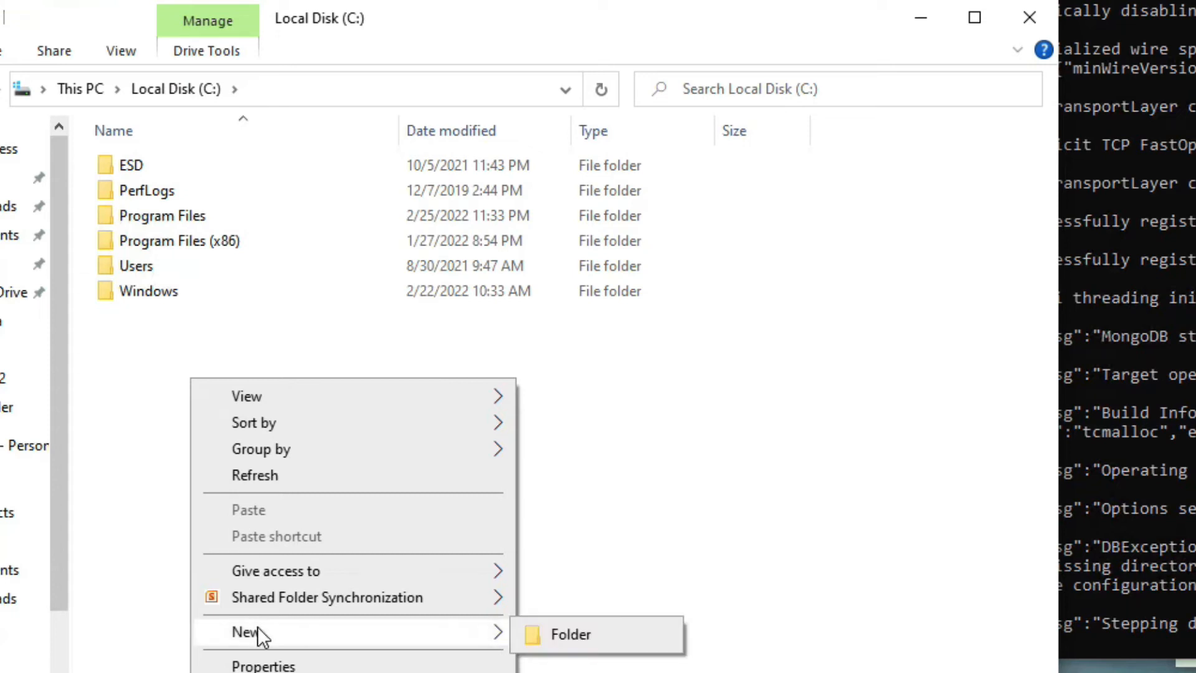
click(542, 630)
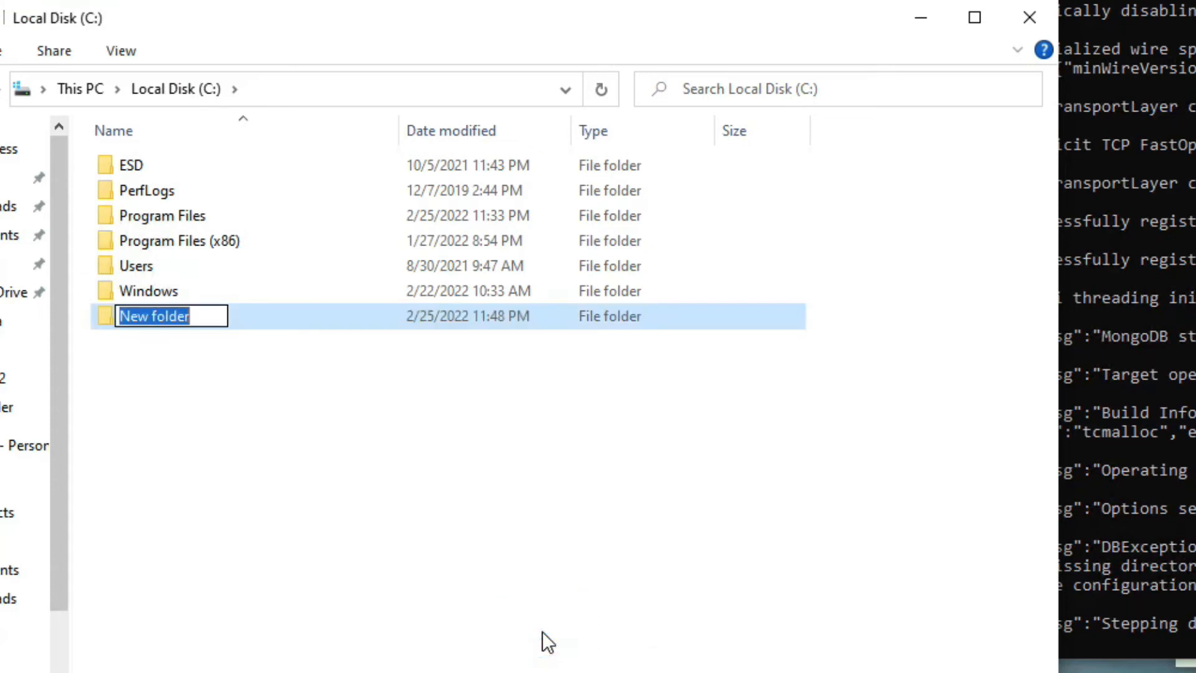
text(data)
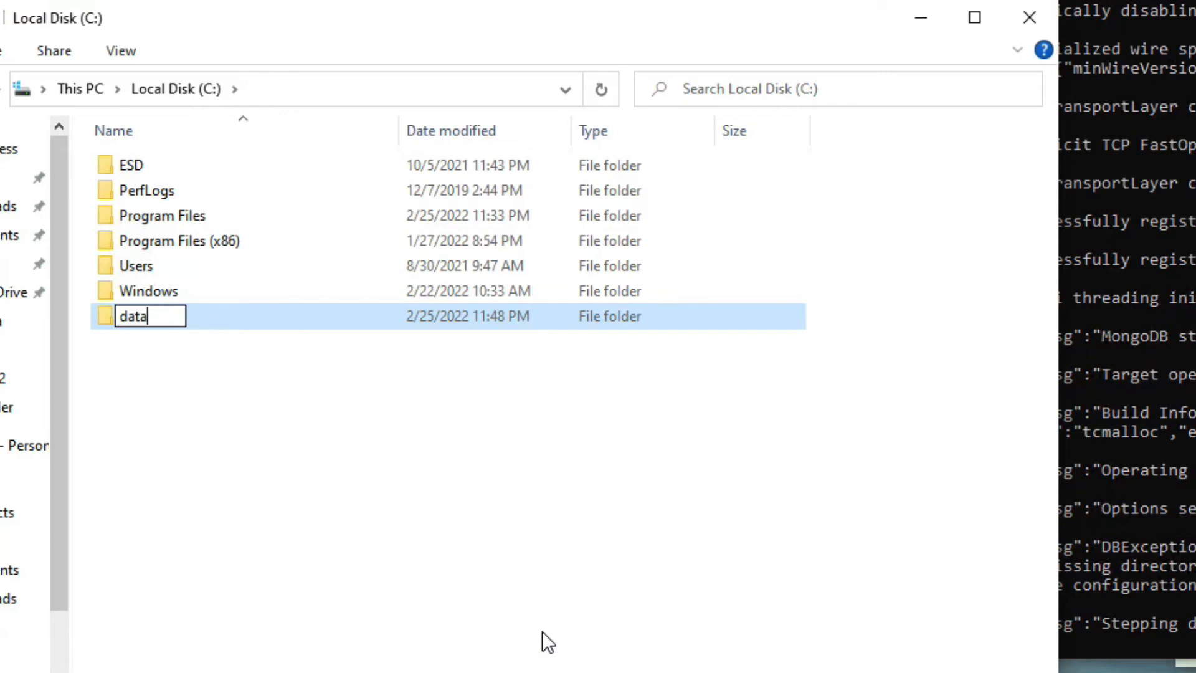
key(Return)
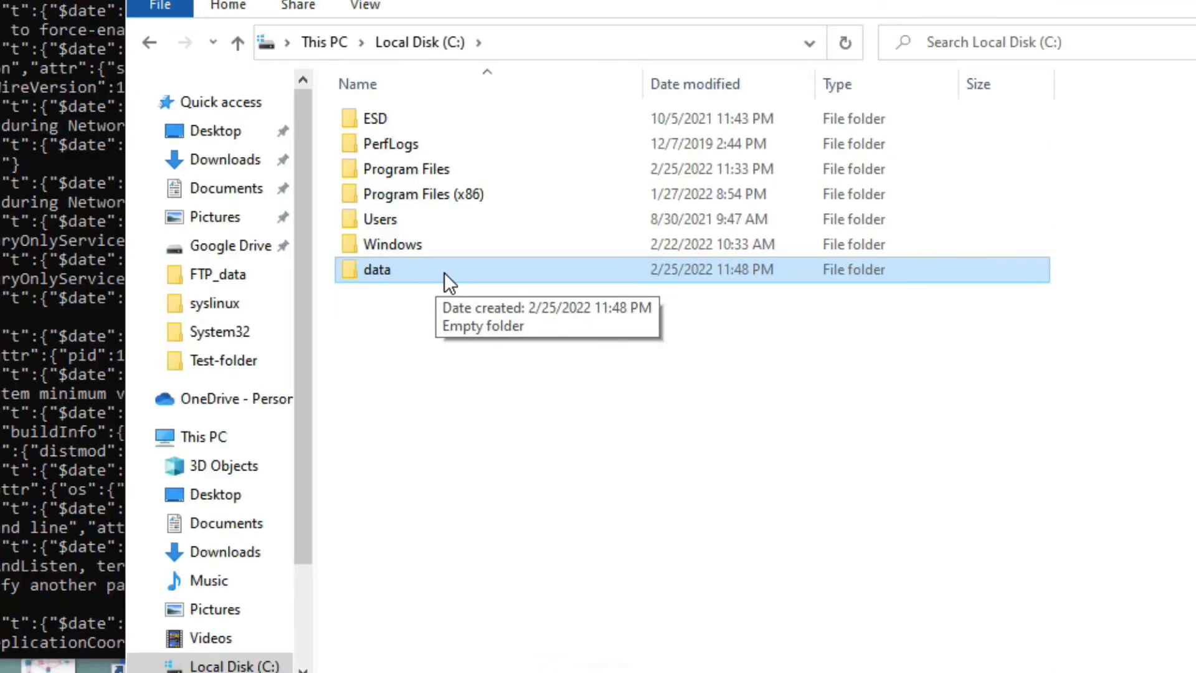
Step: Open the data folder on Local Disk (C:) and create a subfolder named db inside it
click(443, 272)
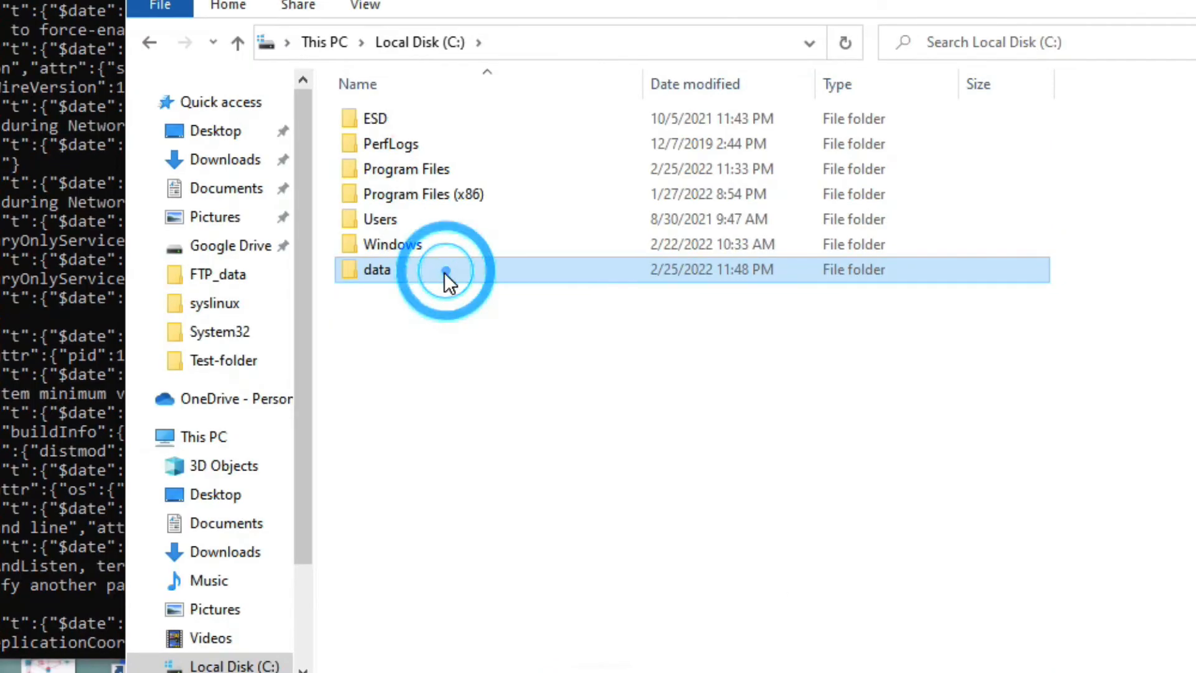
double_click(478, 269)
right_click(478, 267)
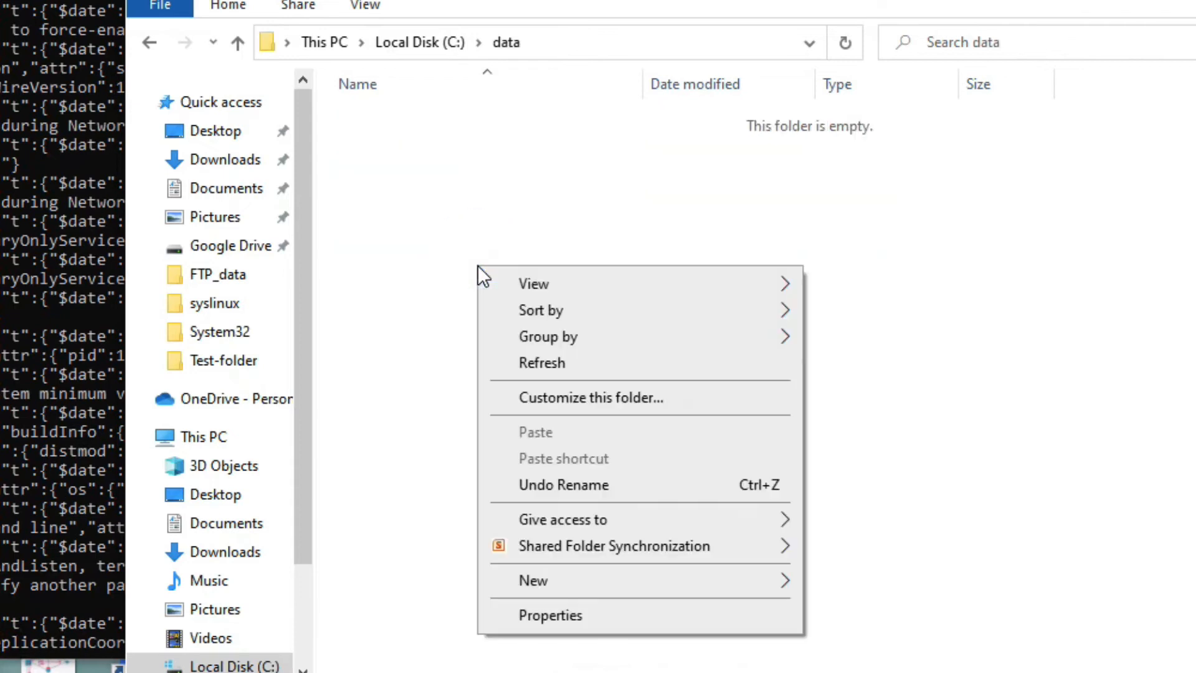
mouse_move(539, 575)
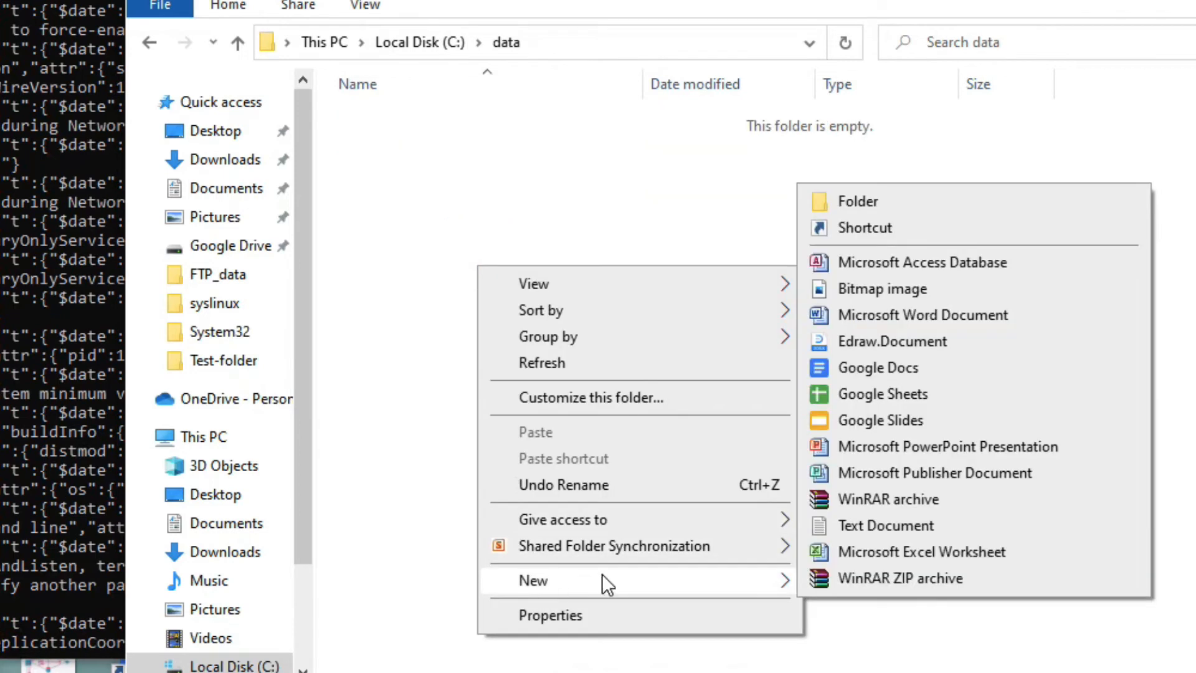
click(887, 204)
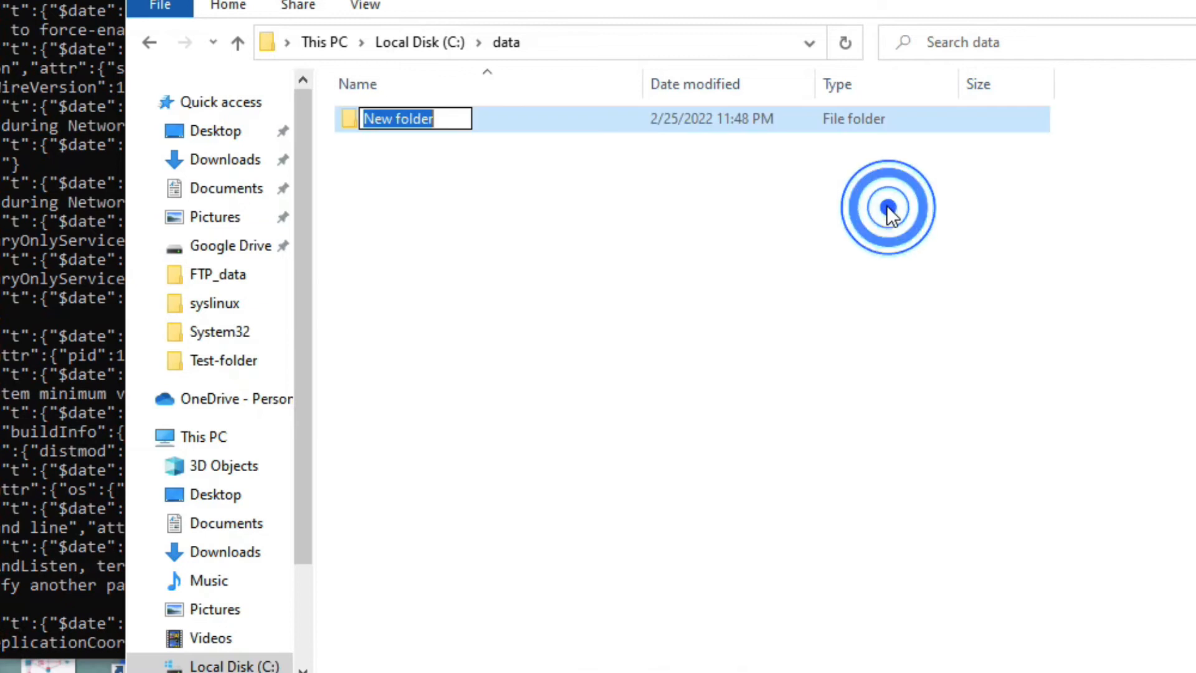
text(db)
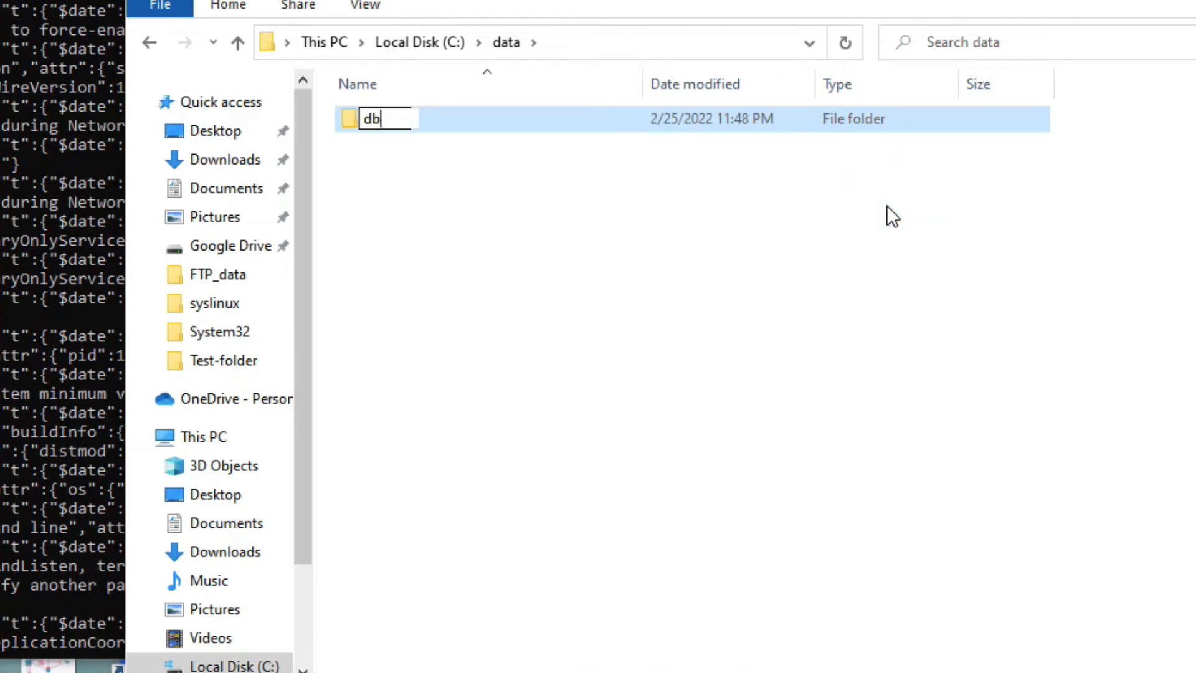
click(822, 289)
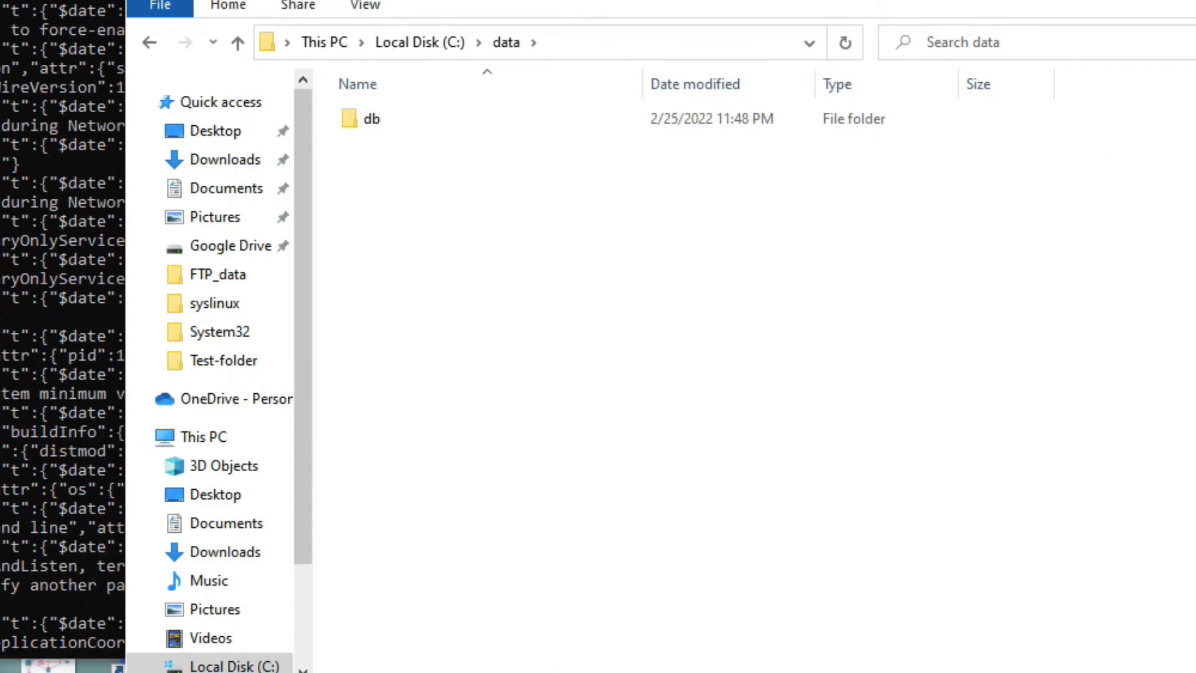
Step: Switch back to Command Prompt and run the mongod command again to start the MongoDB server
key(alt+Tab)
click(784, 337)
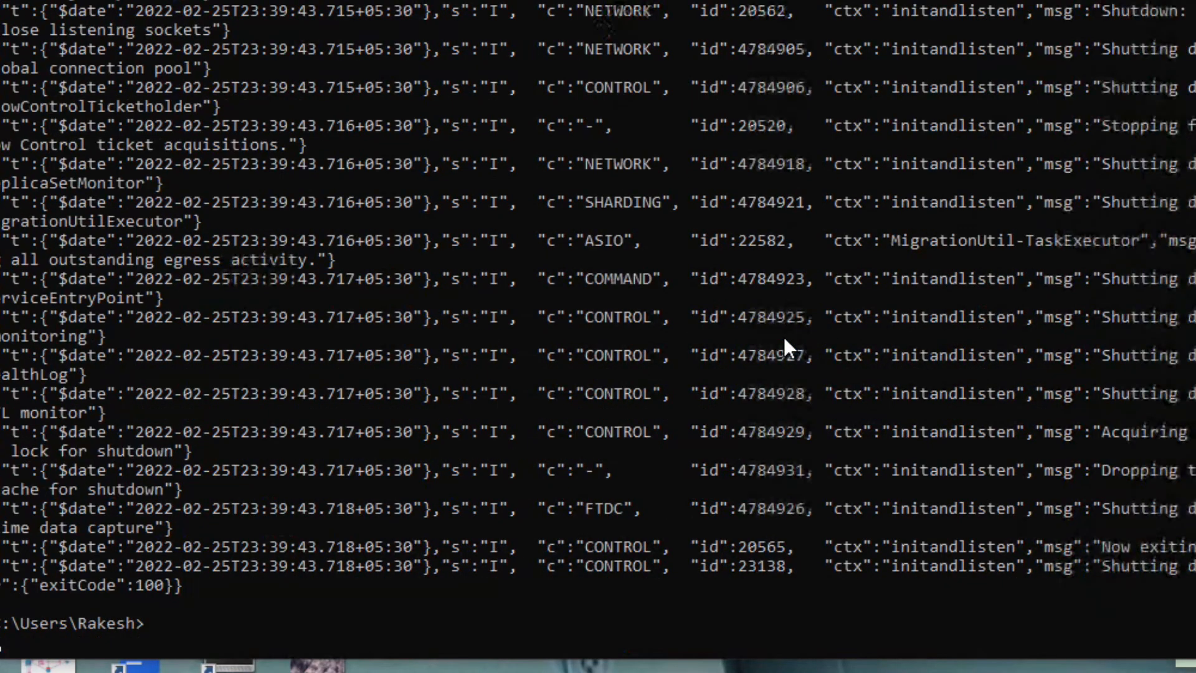
key(Return)
key(Return)
key(Return)
key(Return)
text(mongod)
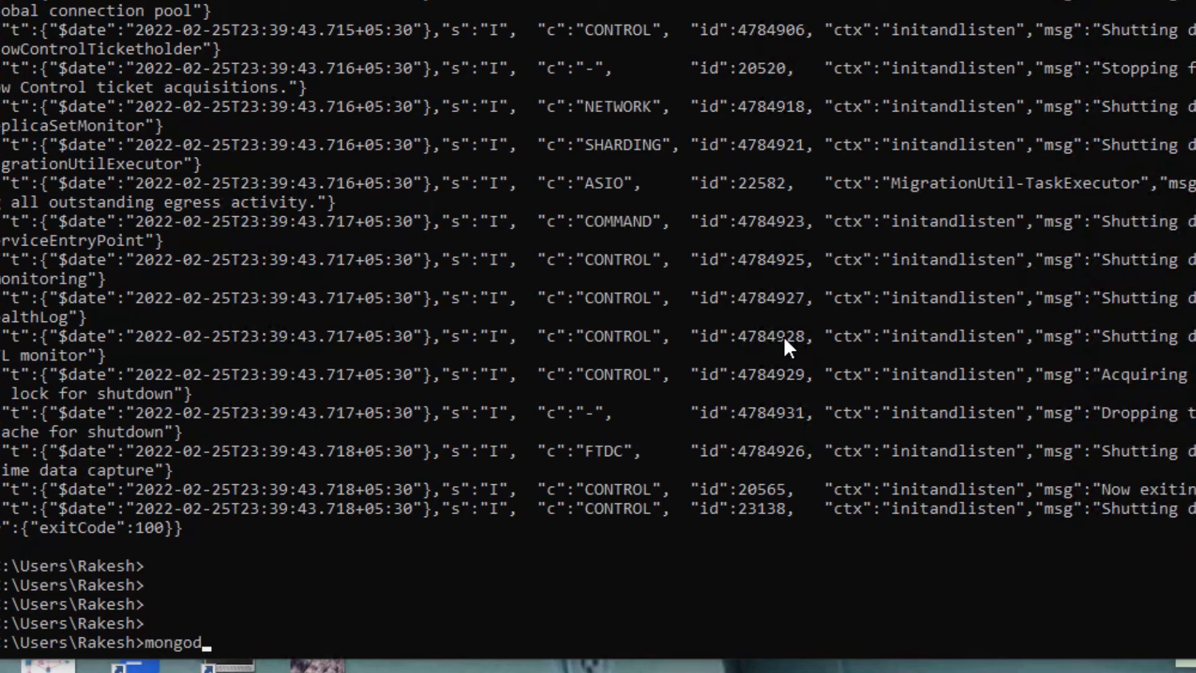
key(Return)
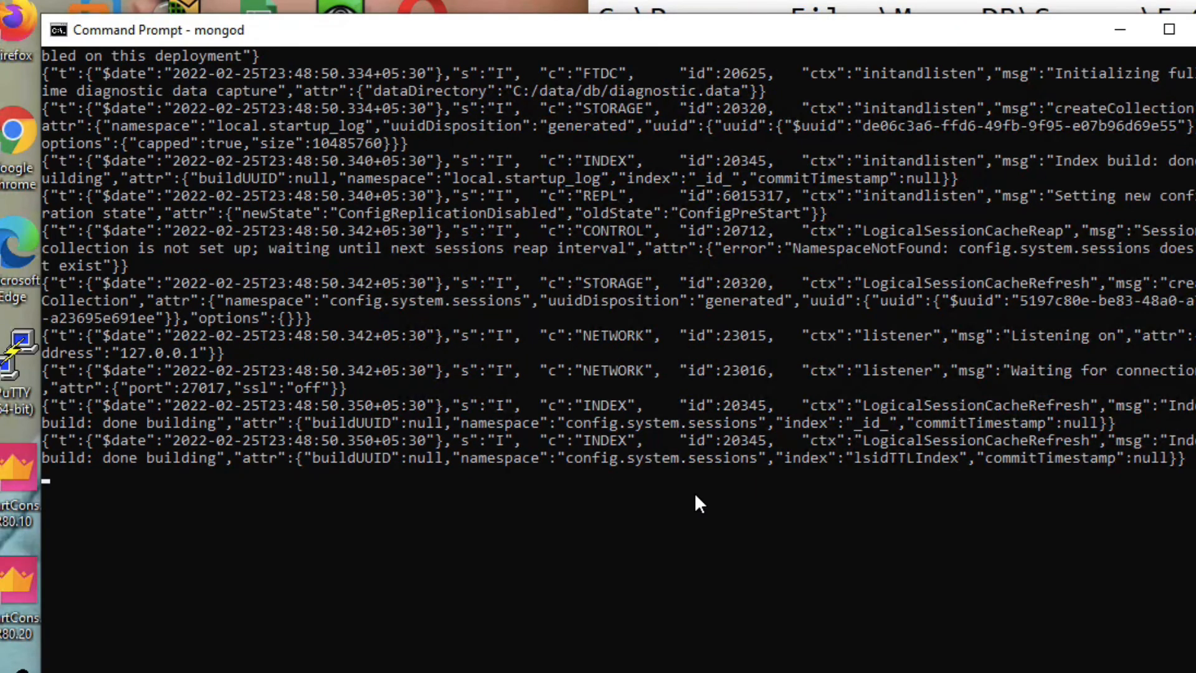
Step: Switch to File Explorer to examine the contents of C:\data\db, and return to the Command Prompt window running mongod
key(alt+Tab)
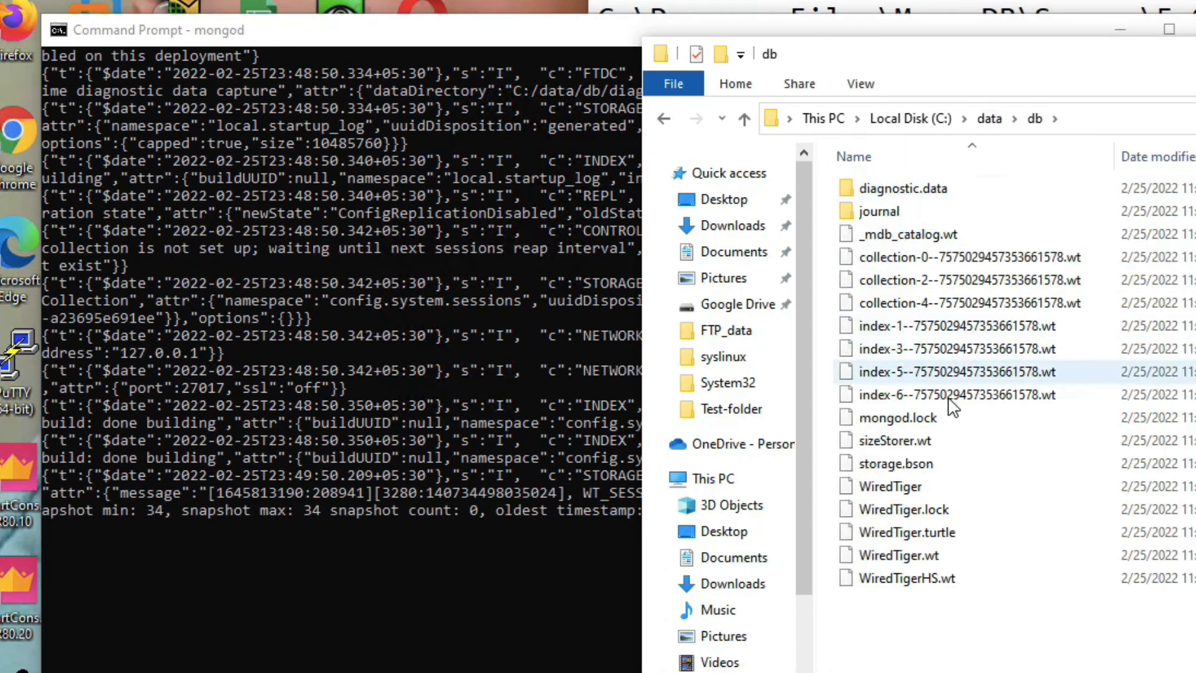
drag(1103, 61, 948, 55)
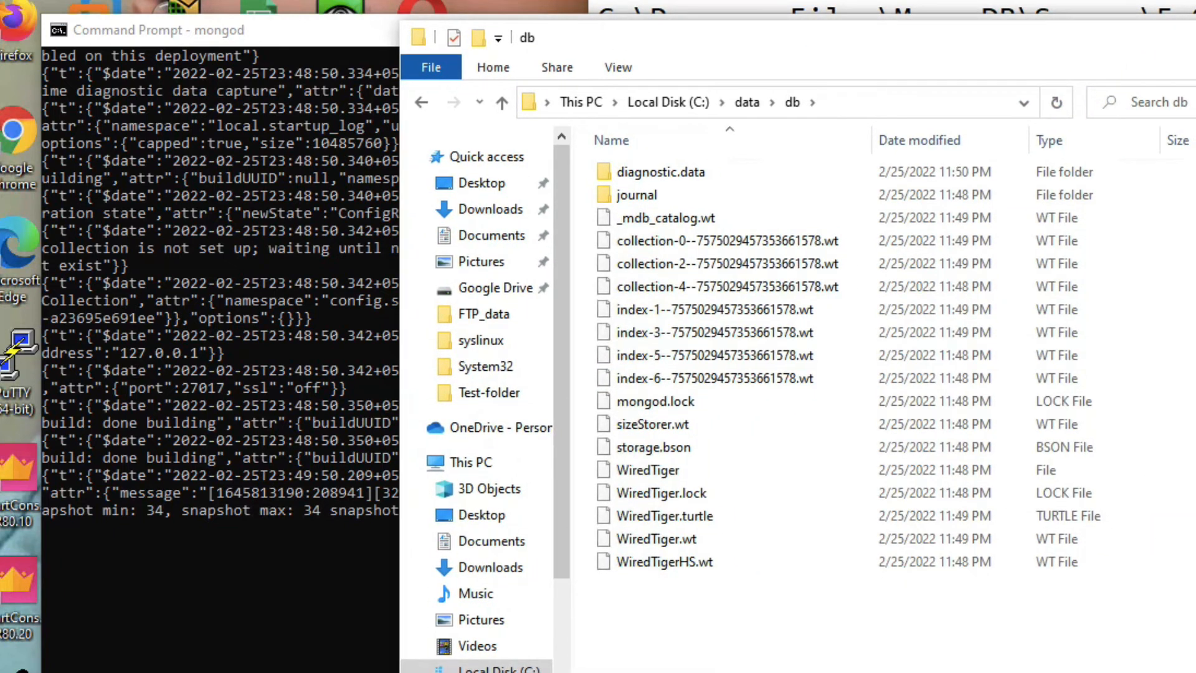
key(alt+Tab)
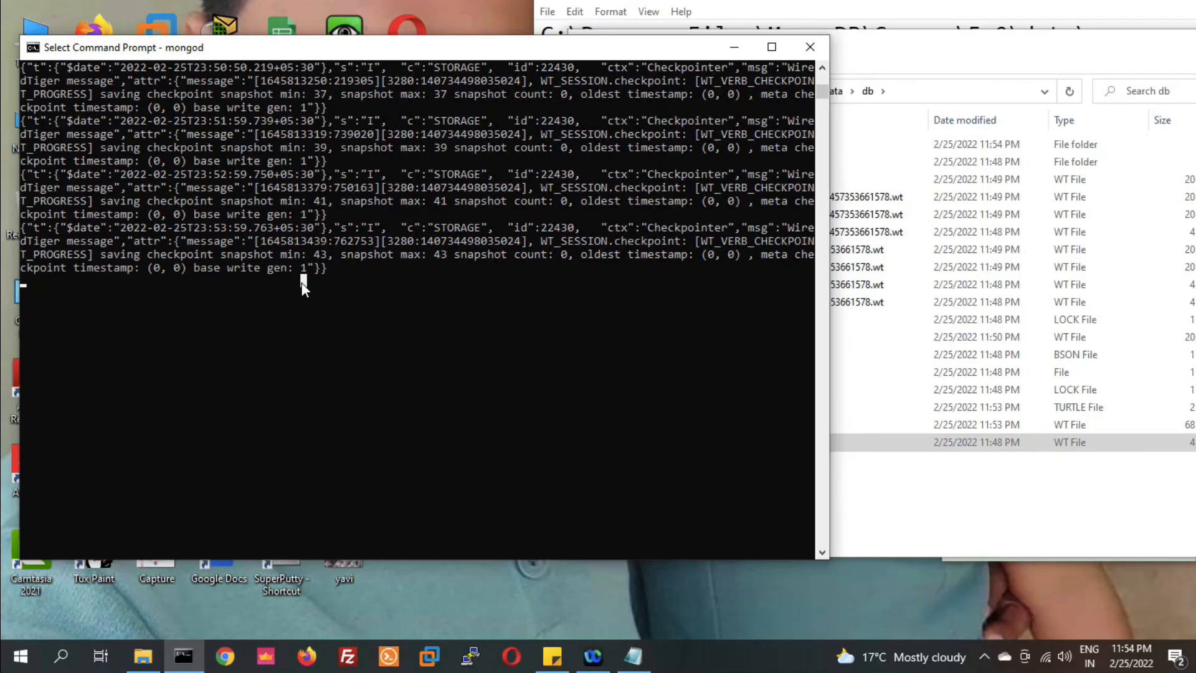
Step: Open a second Command Prompt window through Windows search for cmd and reposition it over the mongod window
click(59, 654)
text(cmd)
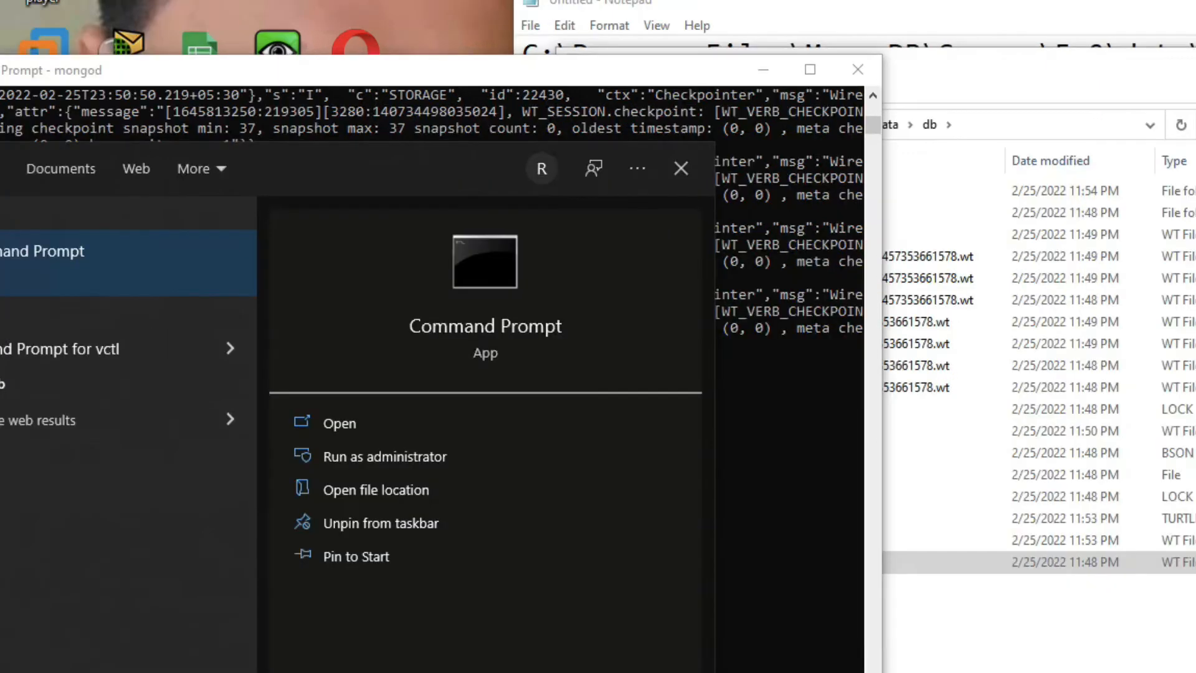
click(17, 274)
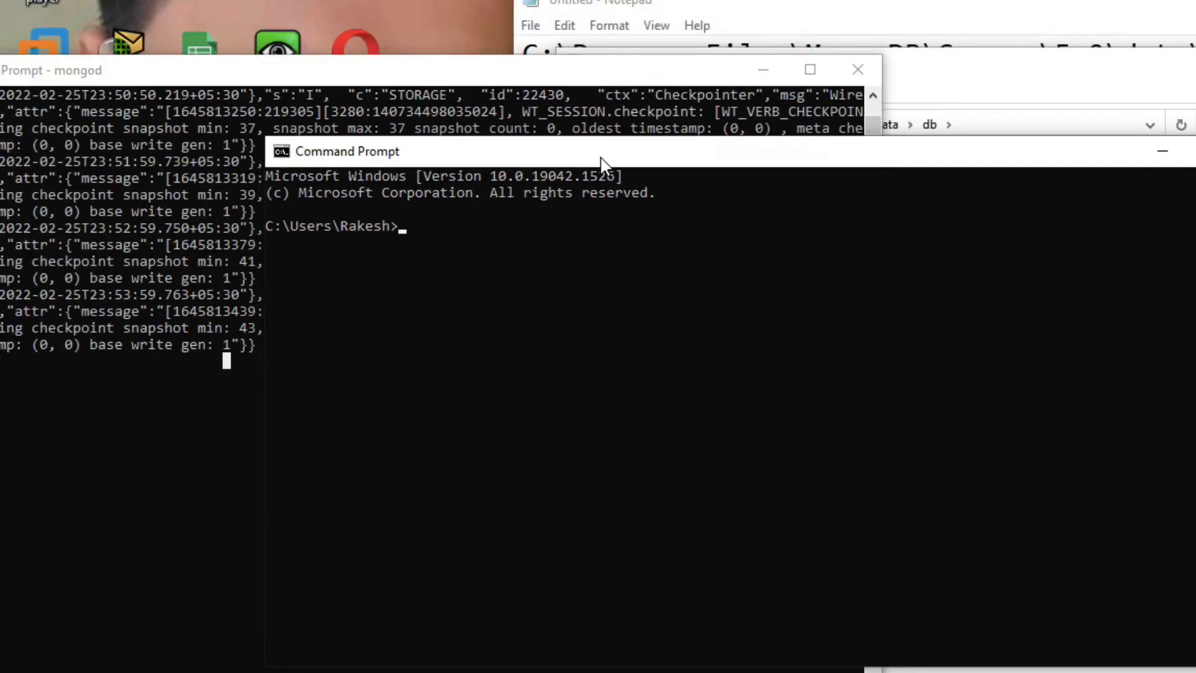
drag(510, 81, 389, 41)
Step: Run the mongo command in the new Command Prompt window to start the MongoDB shell
text(mango)
key(BackSpace)
key(BackSpace)
key(BackSpace)
key(BackSpace)
text(ongo)
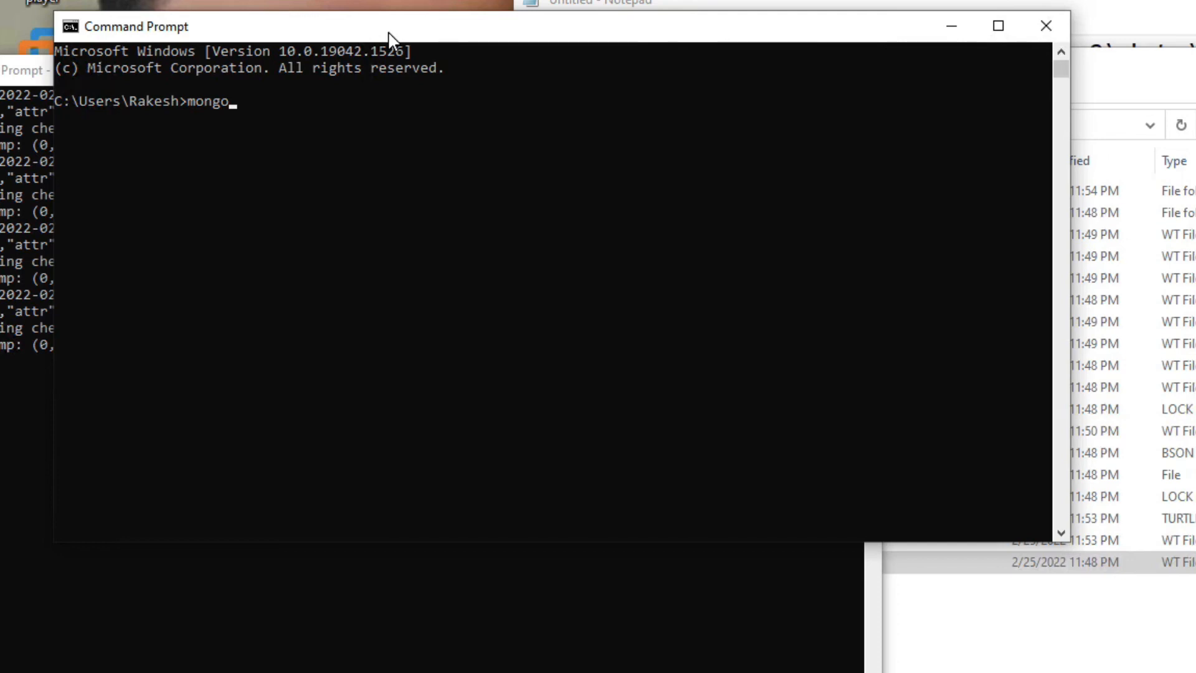
key(Return)
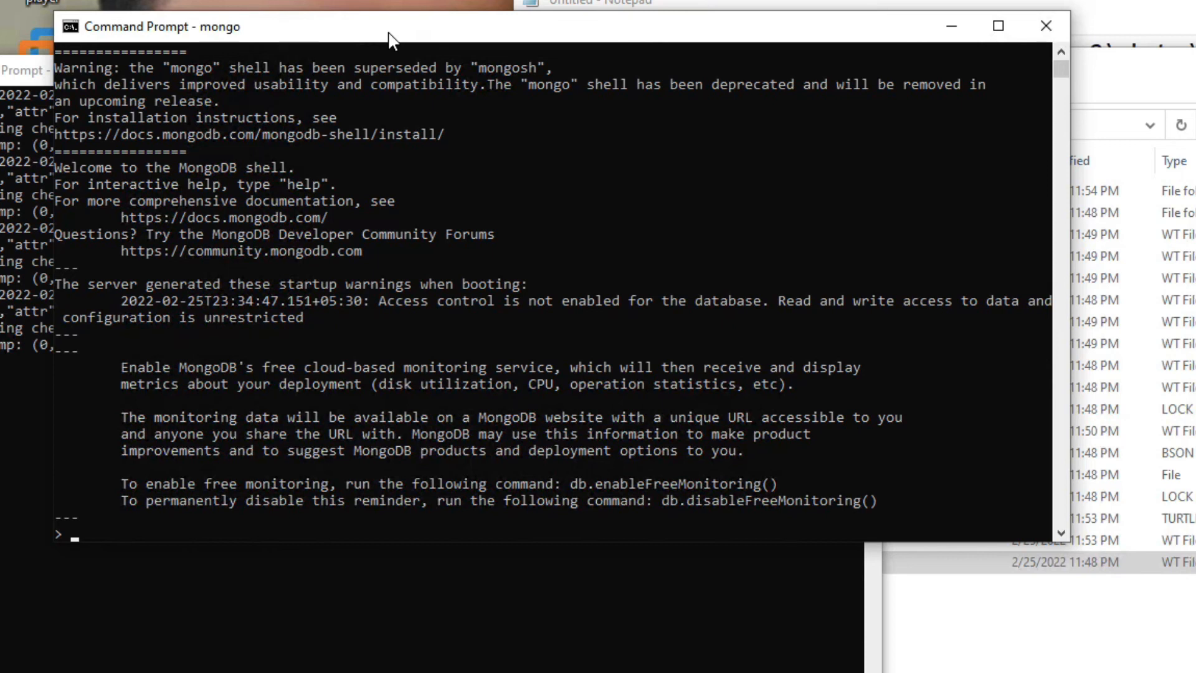
key(Return)
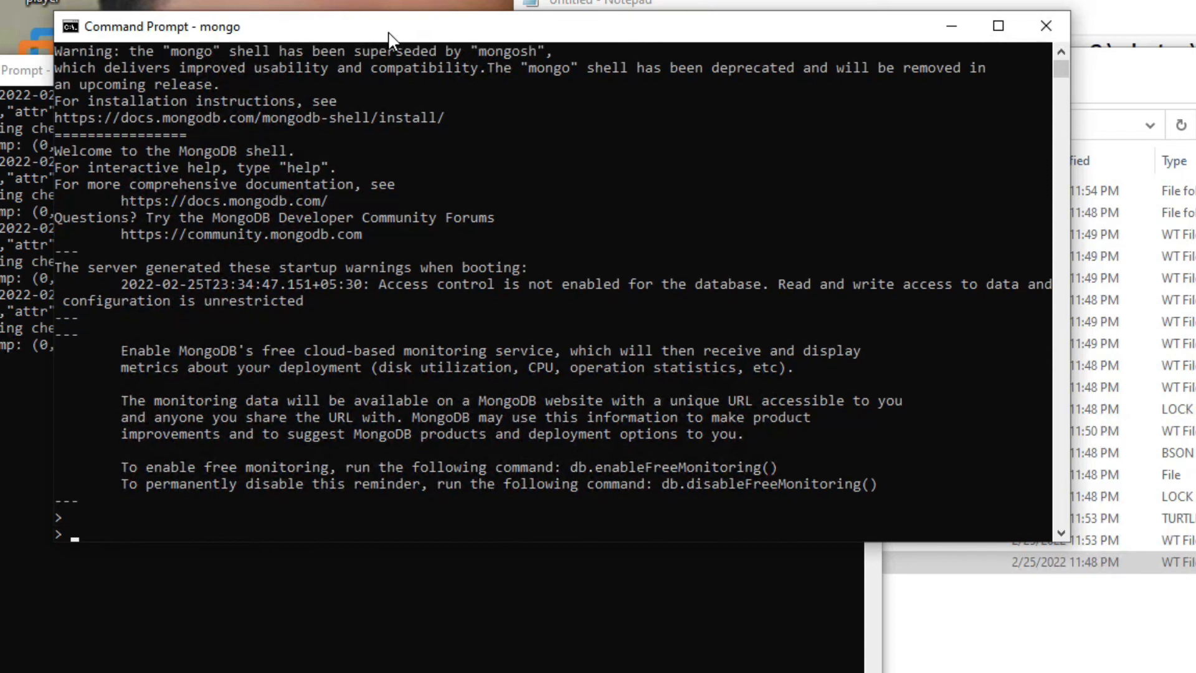
key(Return)
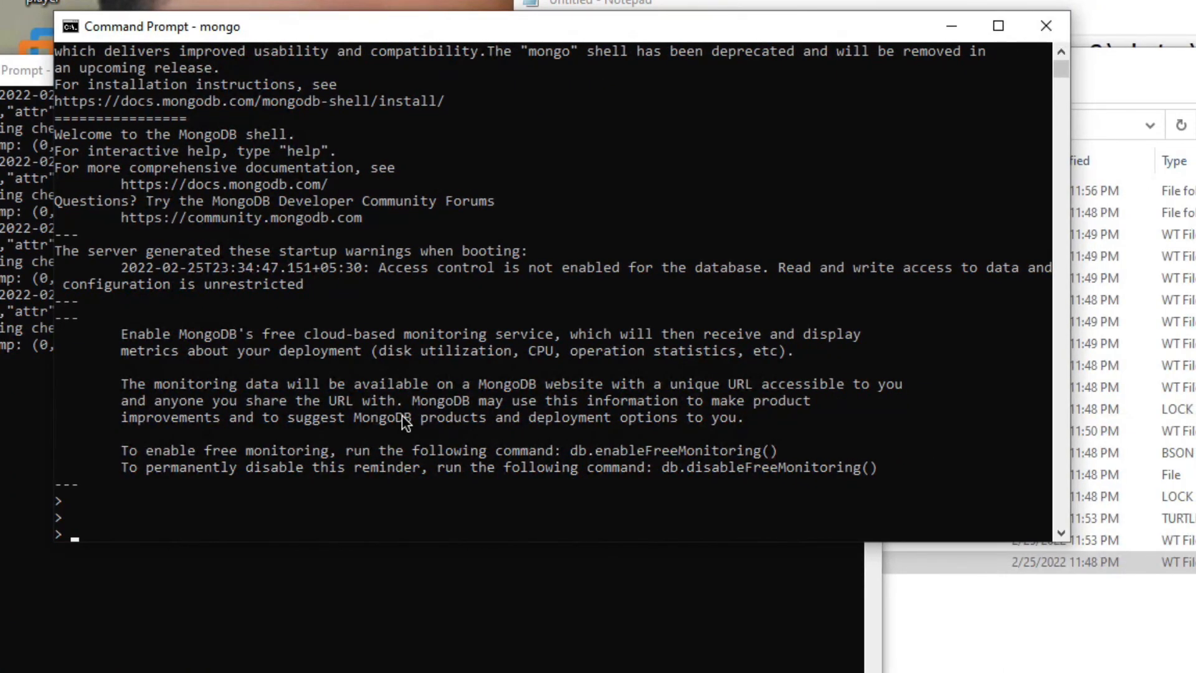
key(Return)
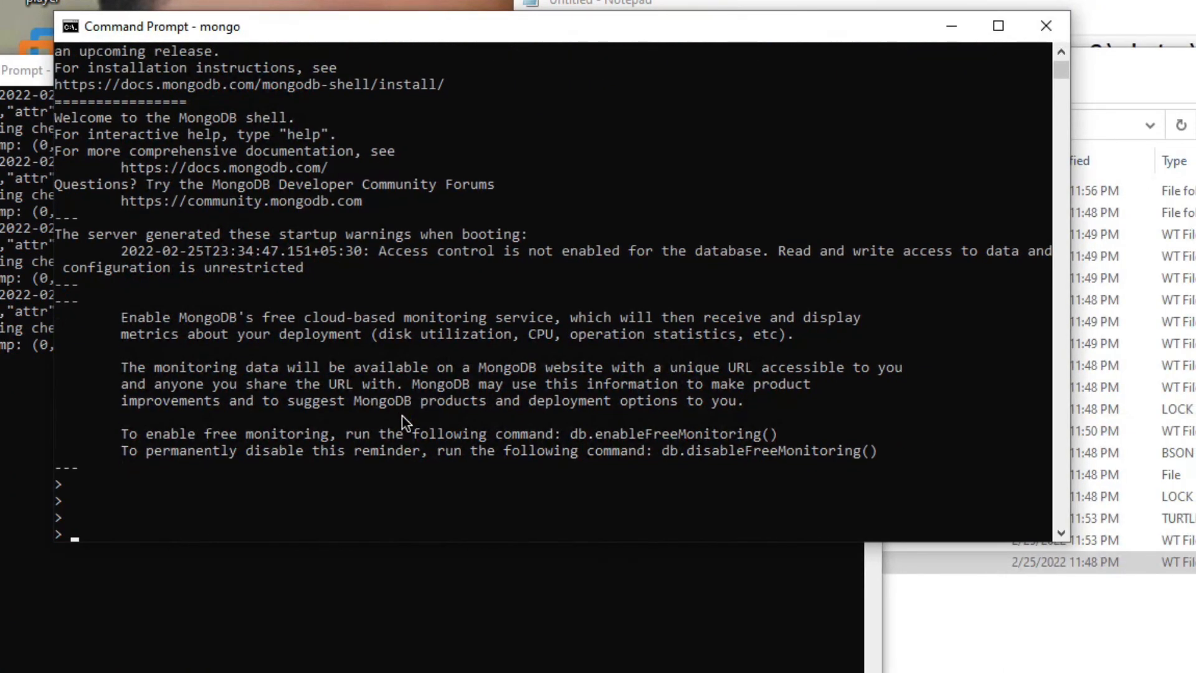
Step: Declare a test variable in the MongoDB shell with var message=("like this video")
text(var)
text(messane)
key(BackSpace)
key(BackSpace)
text(ge)
key(BackSpace)
key(BackSpace)
text(ge=(")
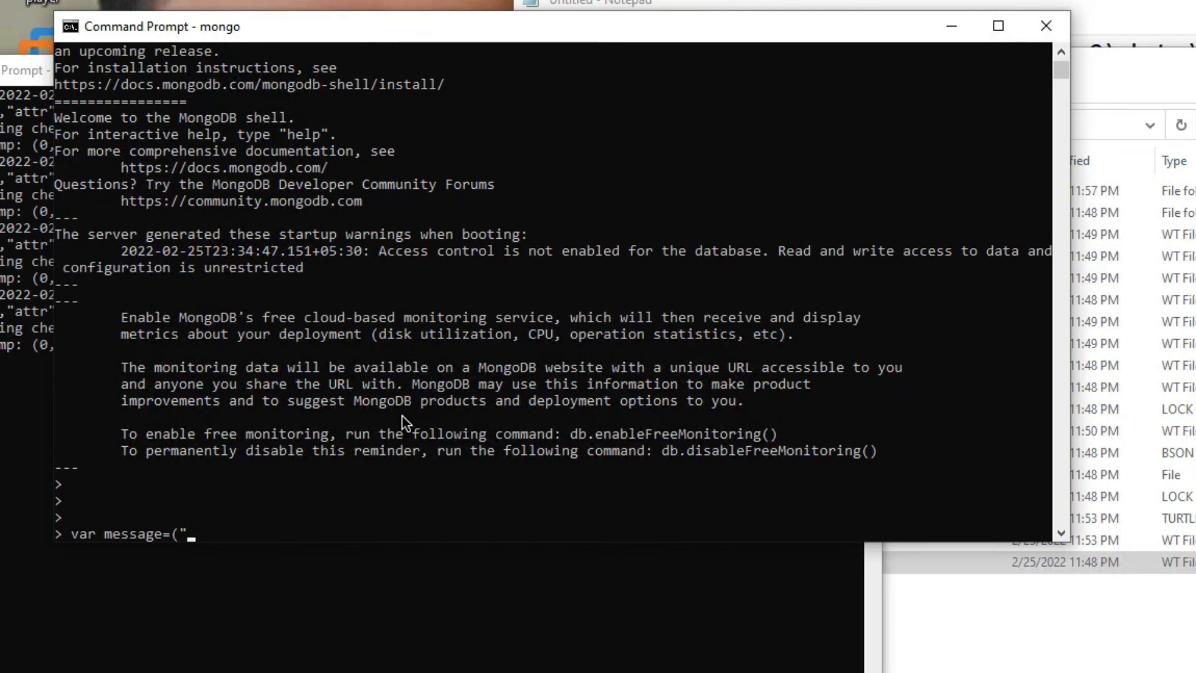
text(like g)
key(BackSpace)
text(this v)
text(id)
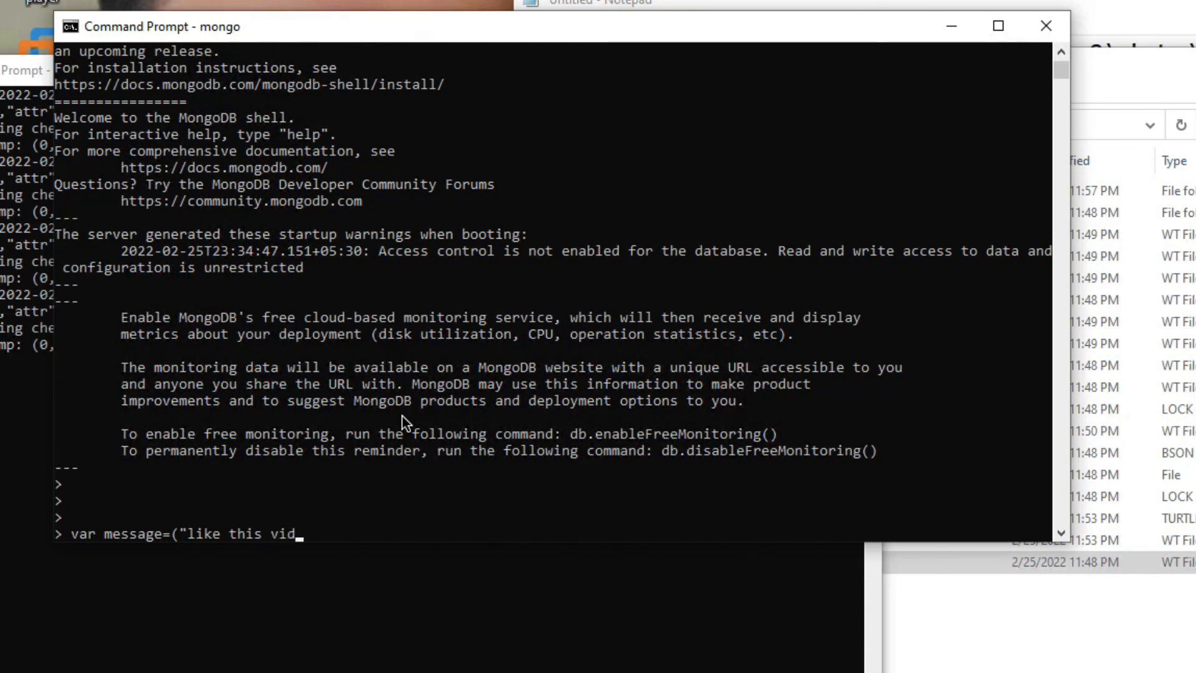
text(eo"))
key(Return)
Step: Recall the message variable declaration and run it again with a closing semicolon
key(Up)
text(;)
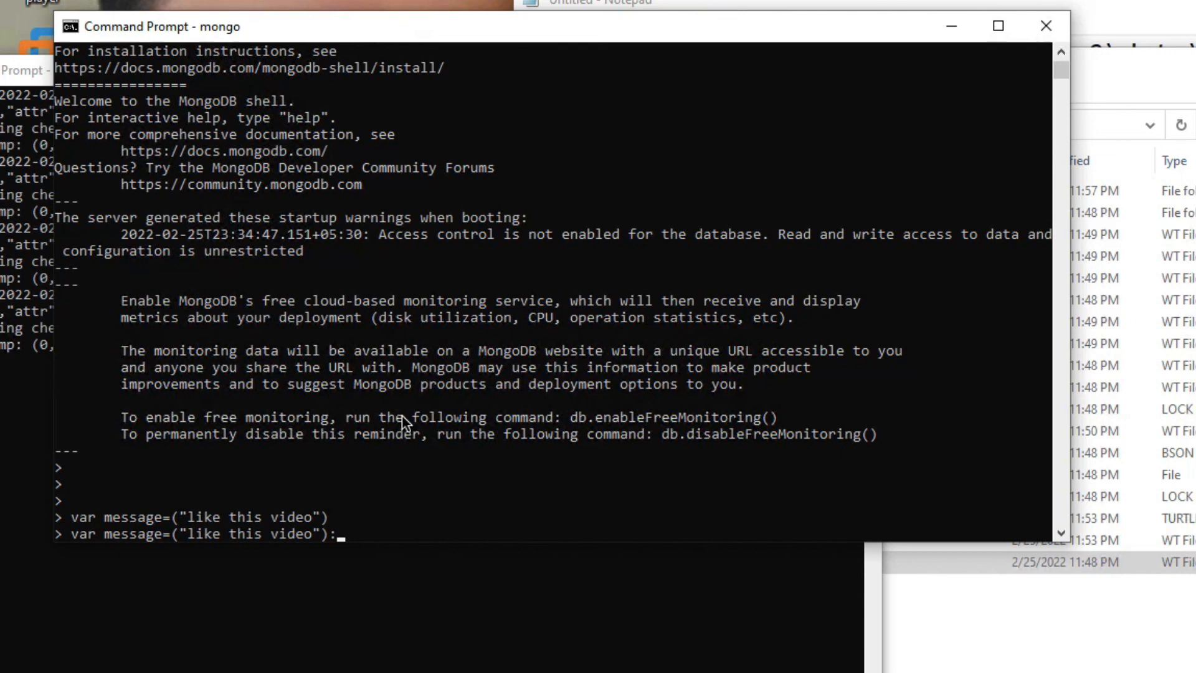
key(Return)
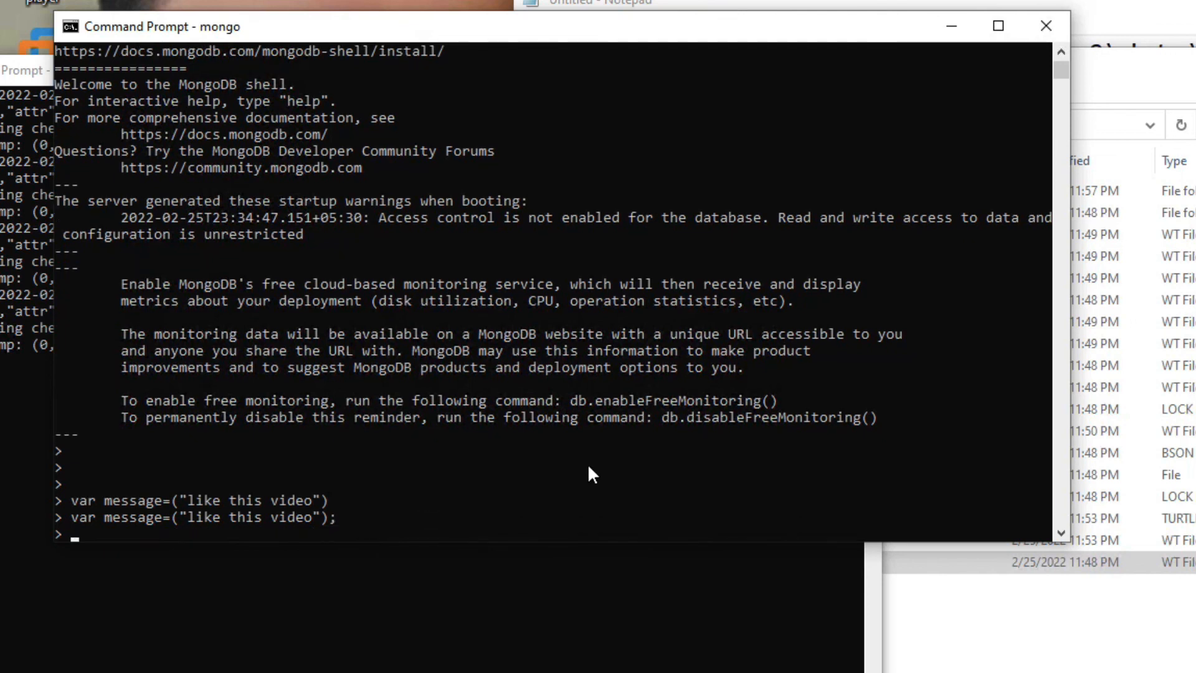
Step: Output the variable with printjson(message); and highlight the printed text in the shell
text(printjson(message)
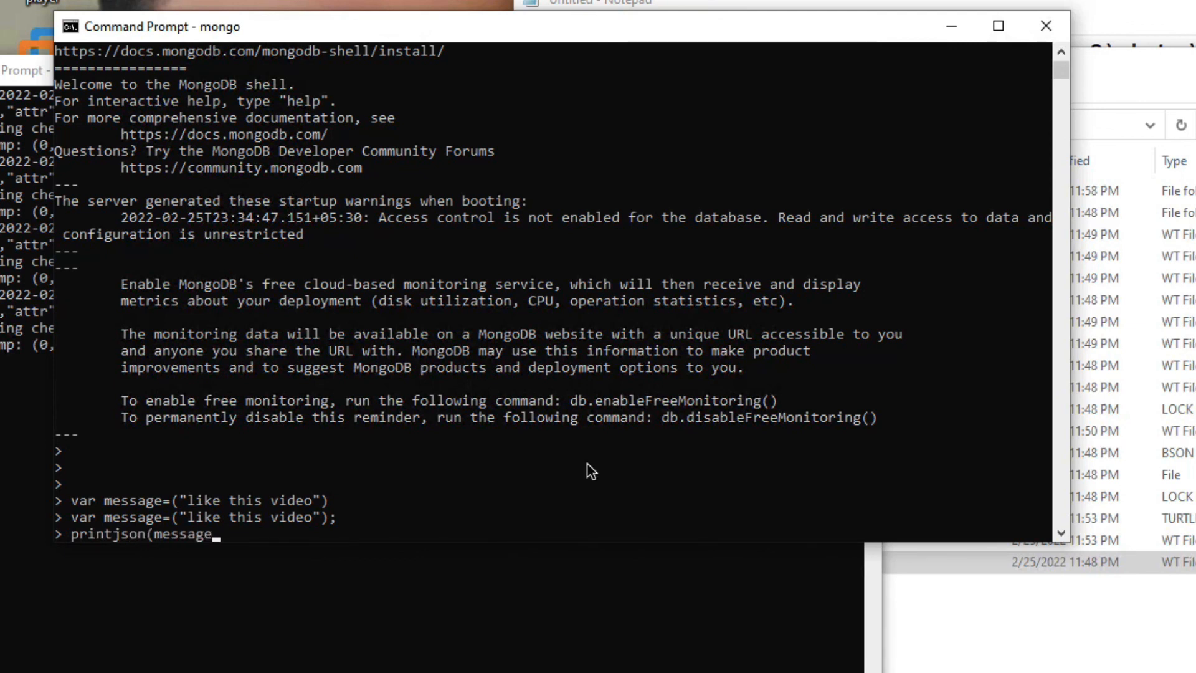
text();)
key(Return)
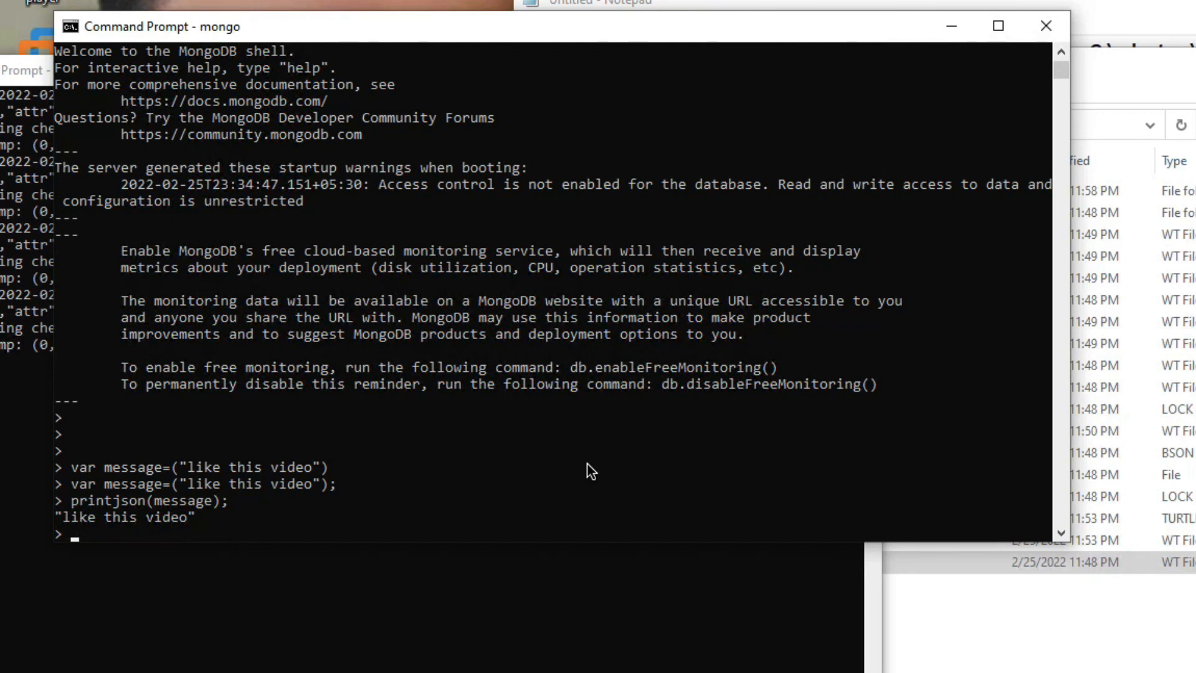
drag(188, 513, 65, 516)
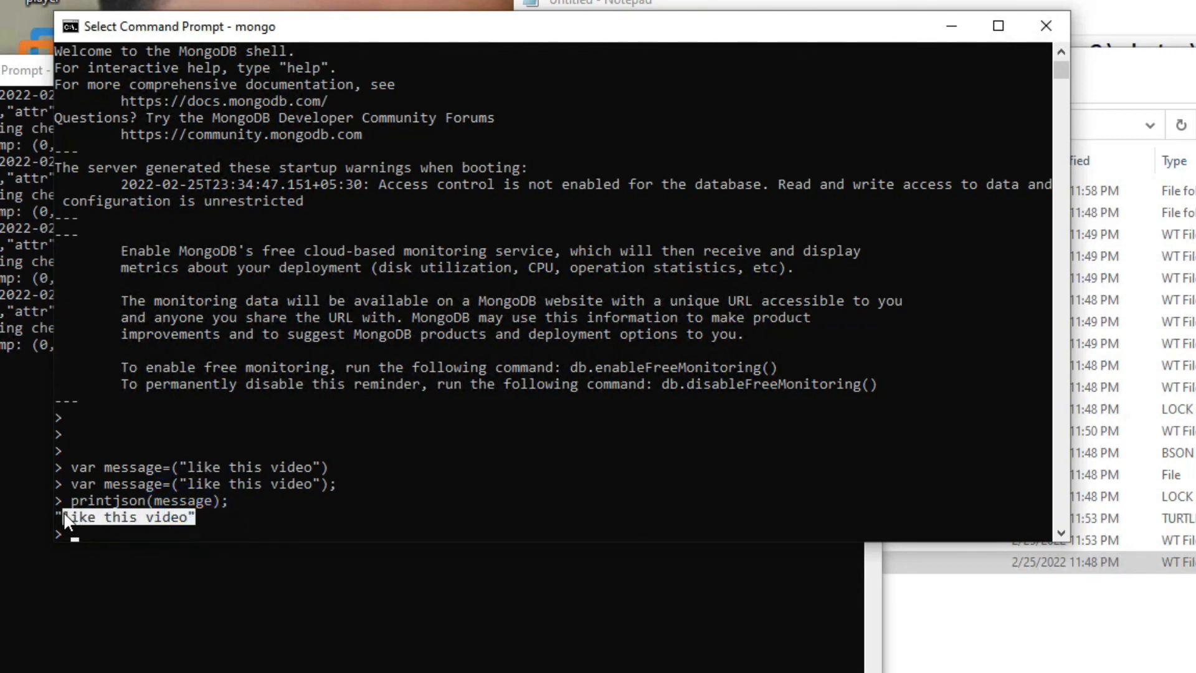